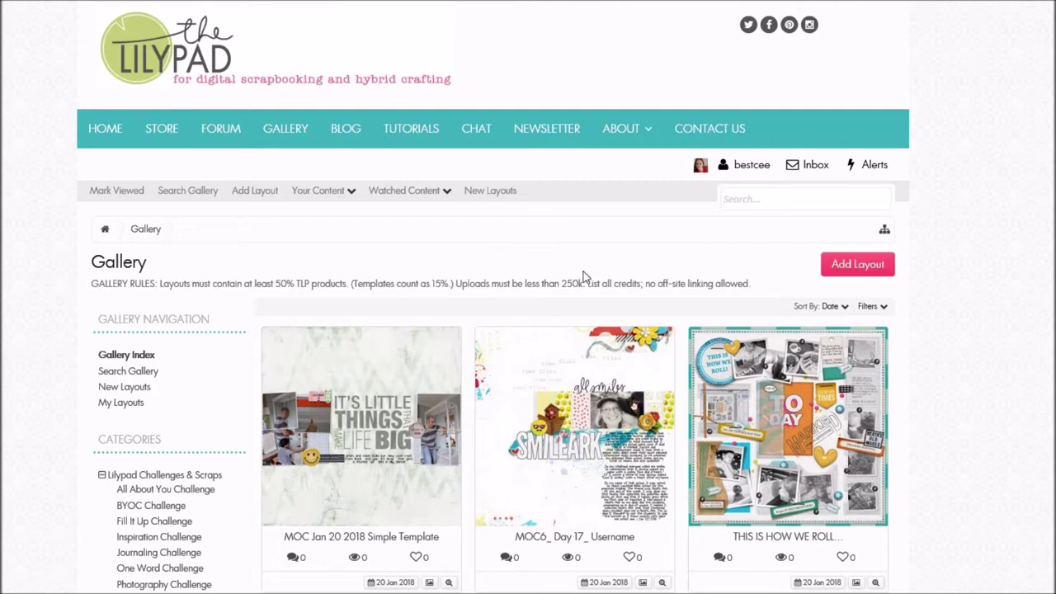
Step: Start a new gallery layout from the account menu with Pollywog Team Layouts as its category
left_click(748, 176)
left_click(864, 268)
left_click(588, 330)
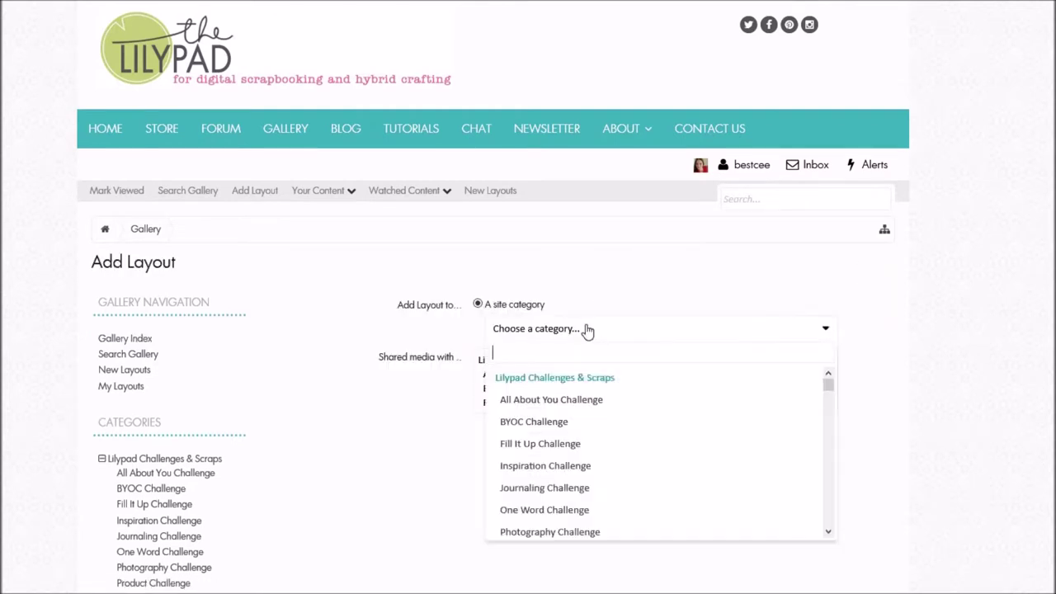
scroll(578, 405, "down", 3)
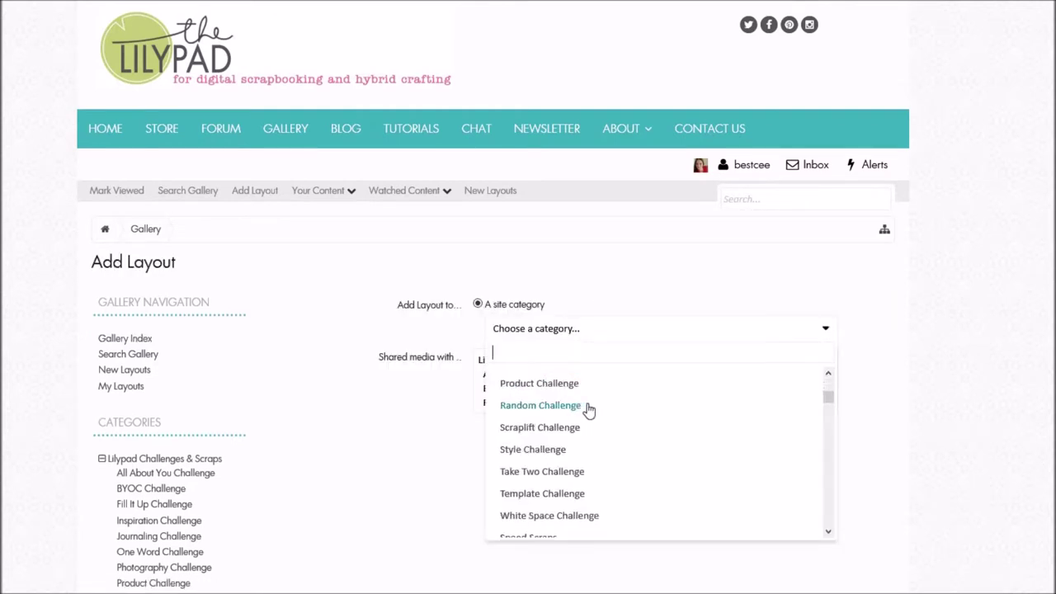
scroll(585, 410, "down", 2)
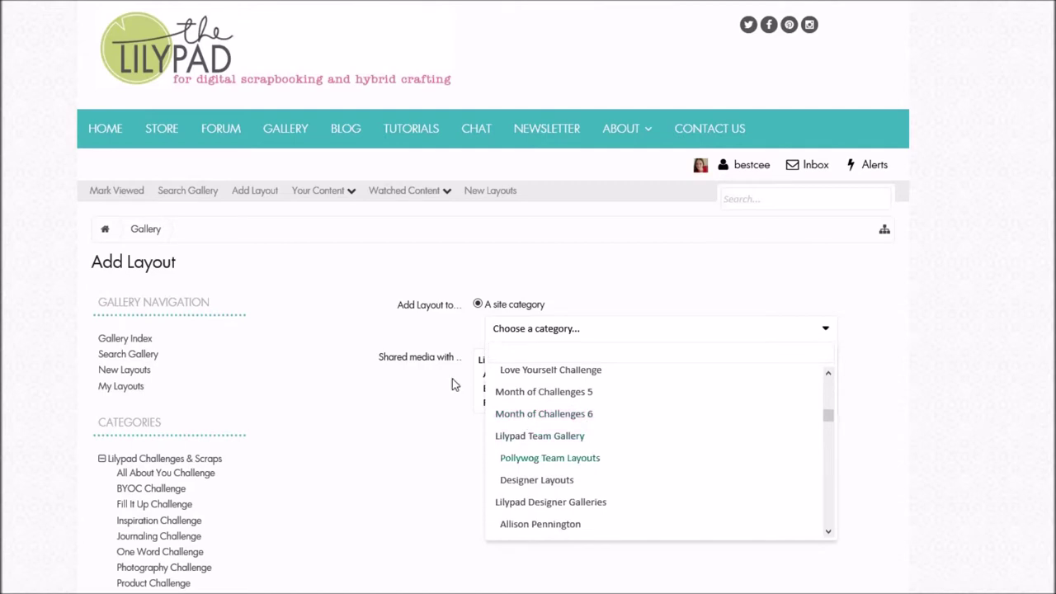
key("Return")
scroll(592, 384, "down", 5)
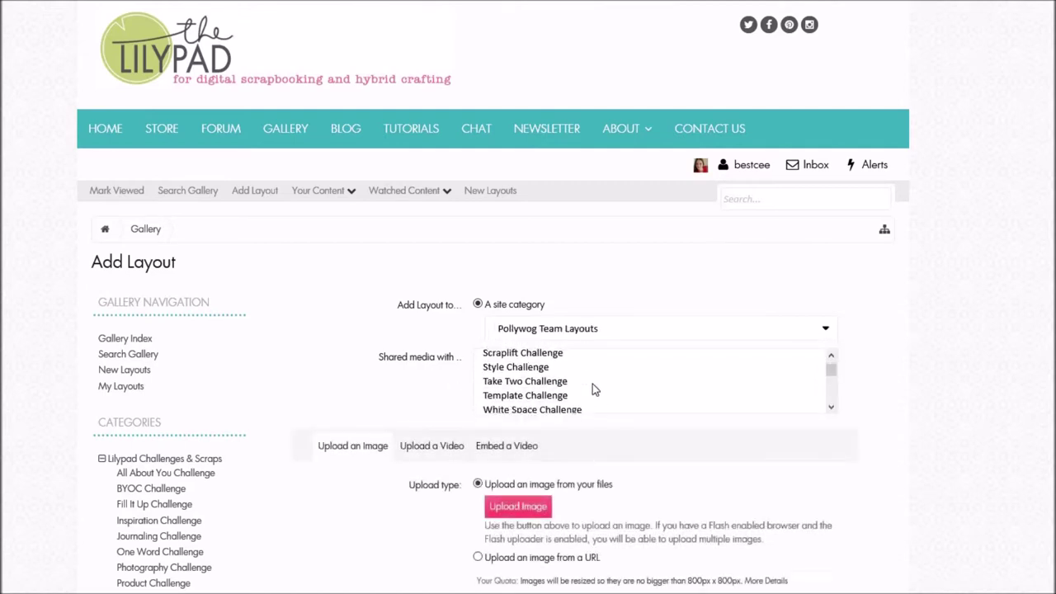
Step: Set Month of Challenges 6 as the layout's Shared media with choice
scroll(576, 386, "down", 5)
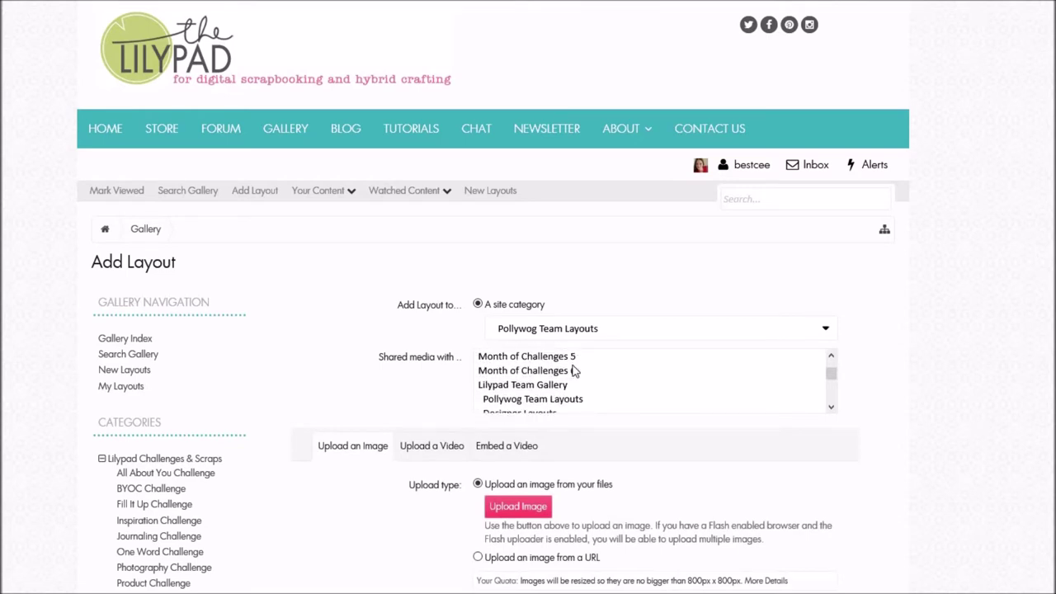
left_click(574, 372)
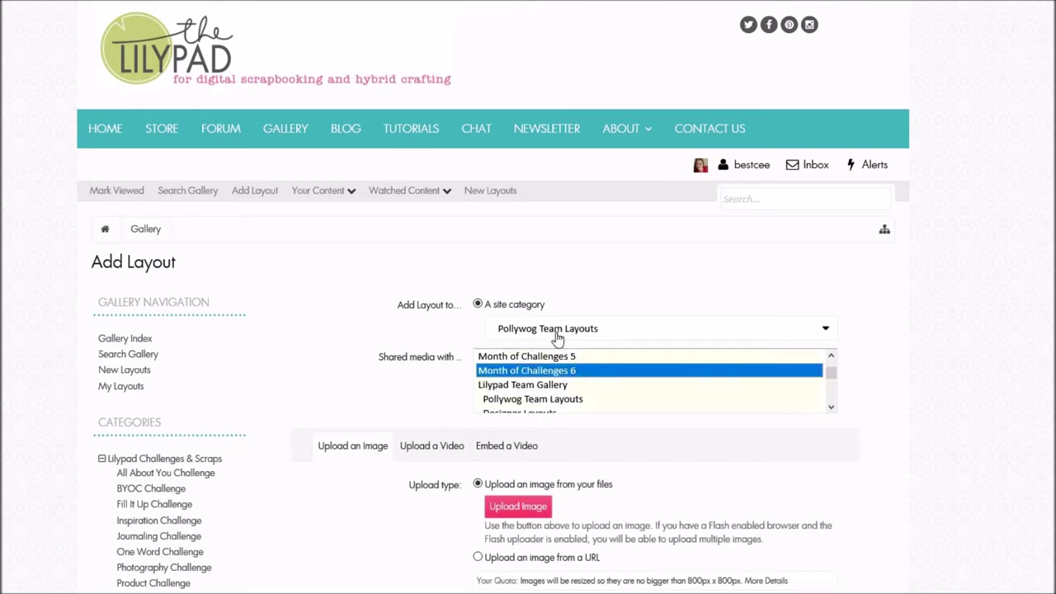
scroll(586, 375, "down", 2)
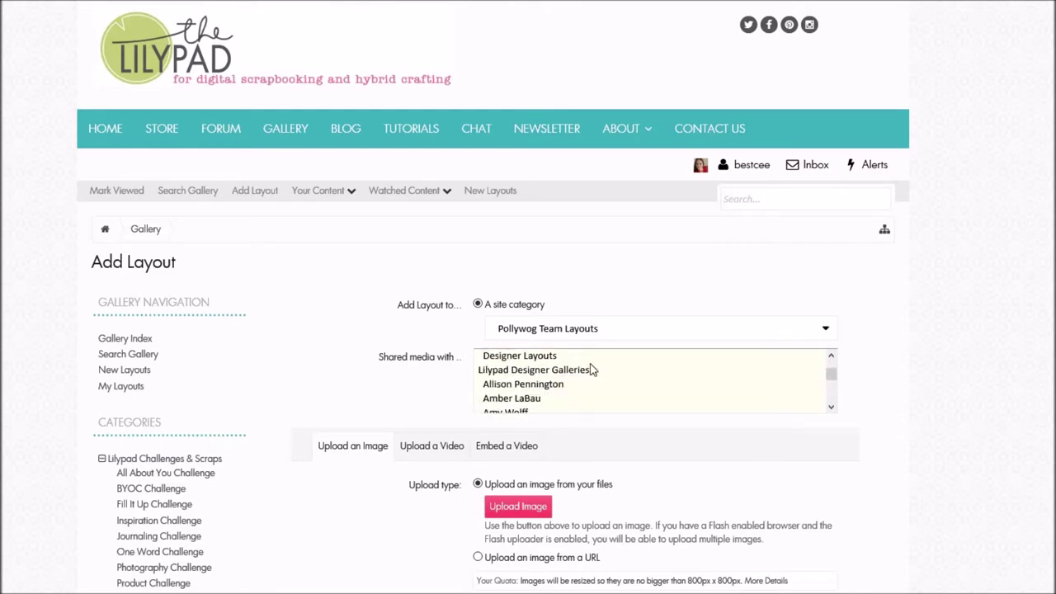
scroll(553, 373, "down", 4)
scroll(550, 373, "down", 8)
scroll(553, 374, "down", 6)
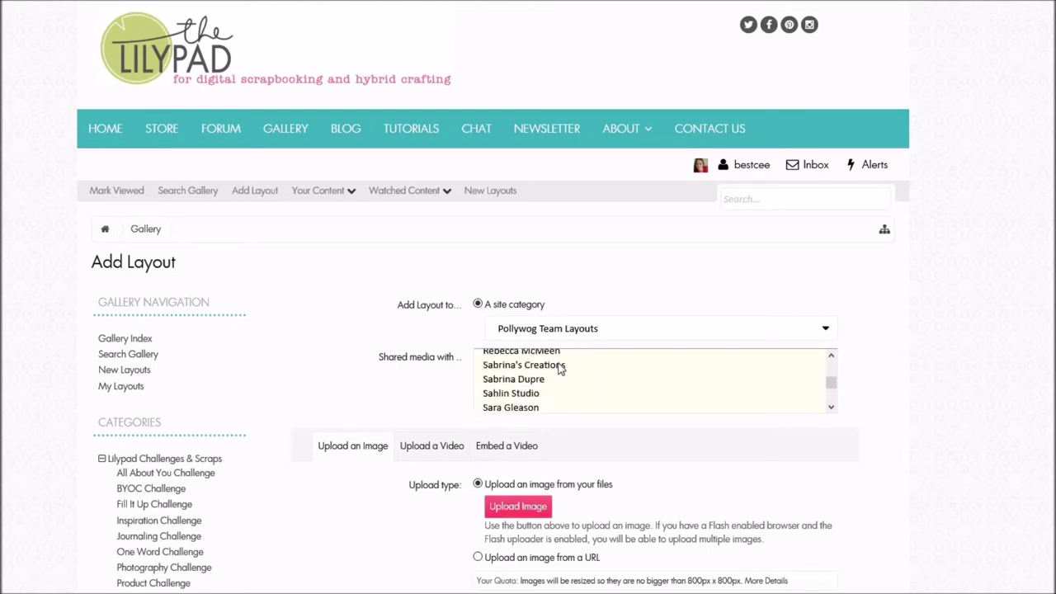
left_click(560, 366)
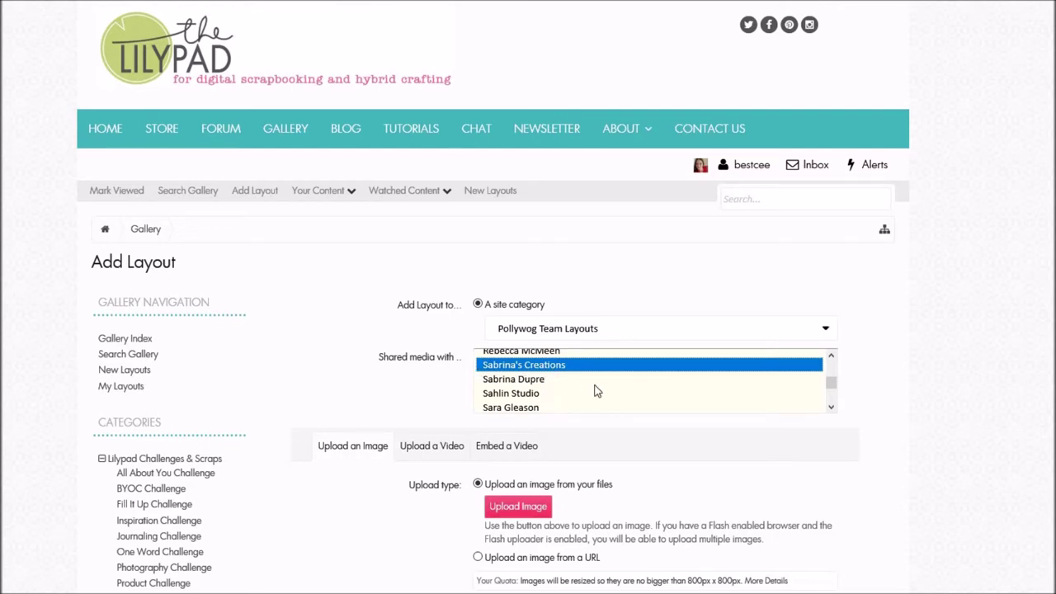
scroll(596, 392, "up", 10)
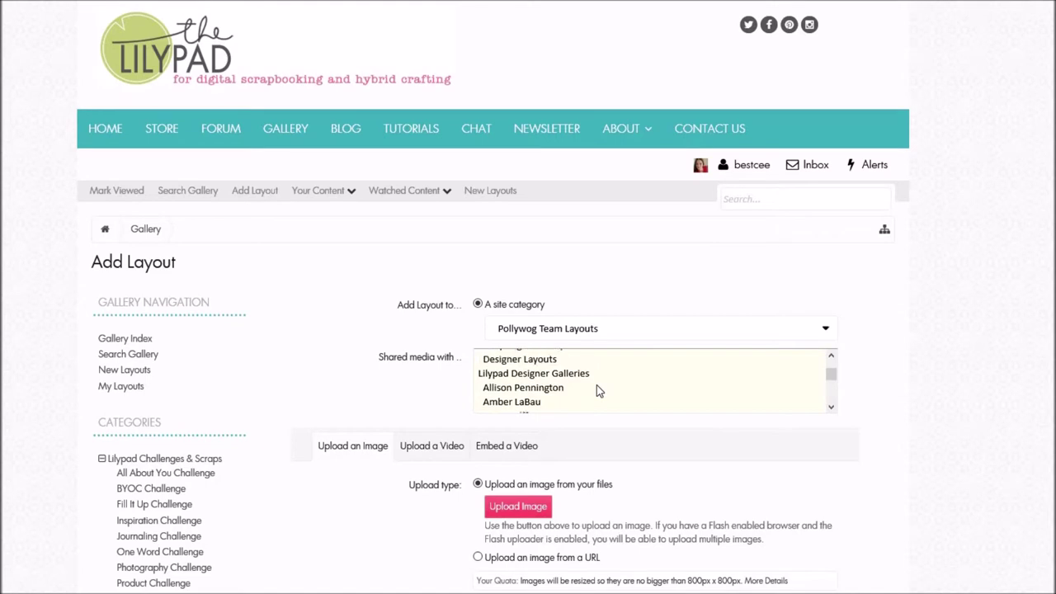
scroll(596, 392, "down", 2)
left_click(568, 370)
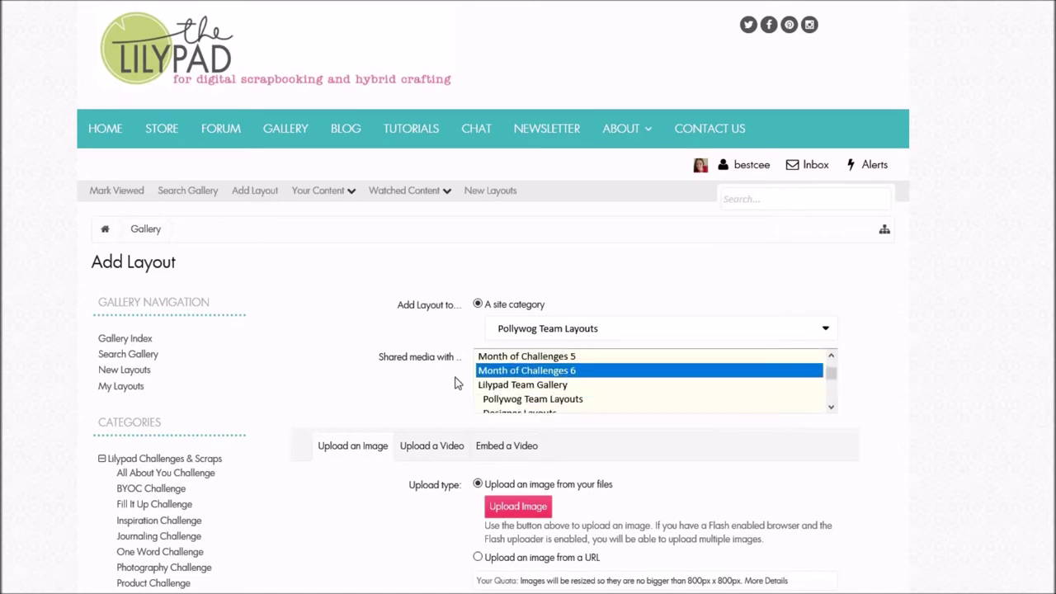
scroll(458, 384, "down", 1)
scroll(515, 350, "down", 2)
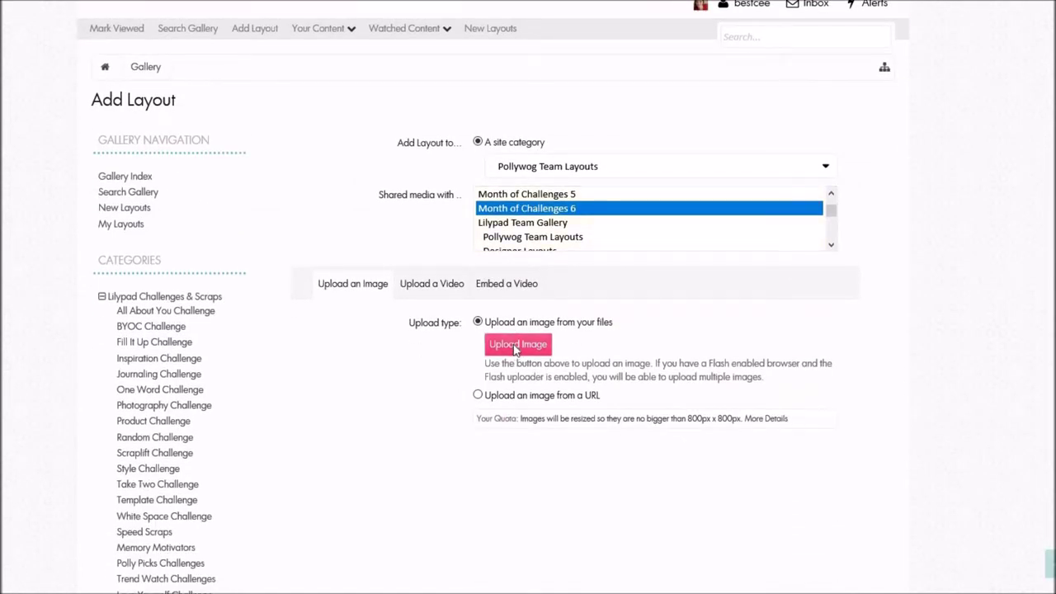
Step: Choose the image file 2010-Sept-Drivein-copy from the computer for upload
left_click(515, 347)
left_click(392, 99)
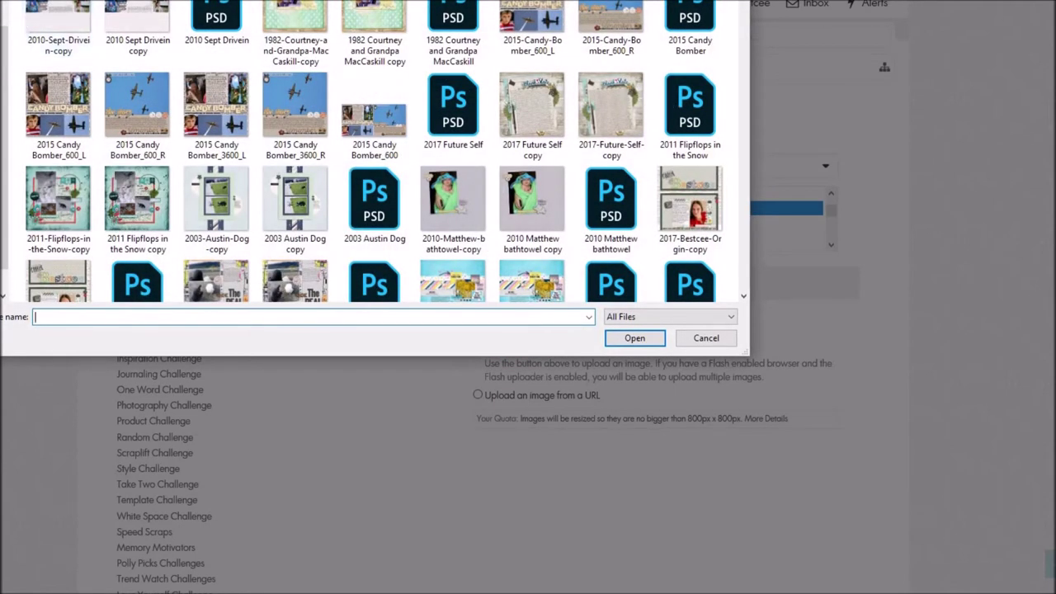
left_click(72, 37)
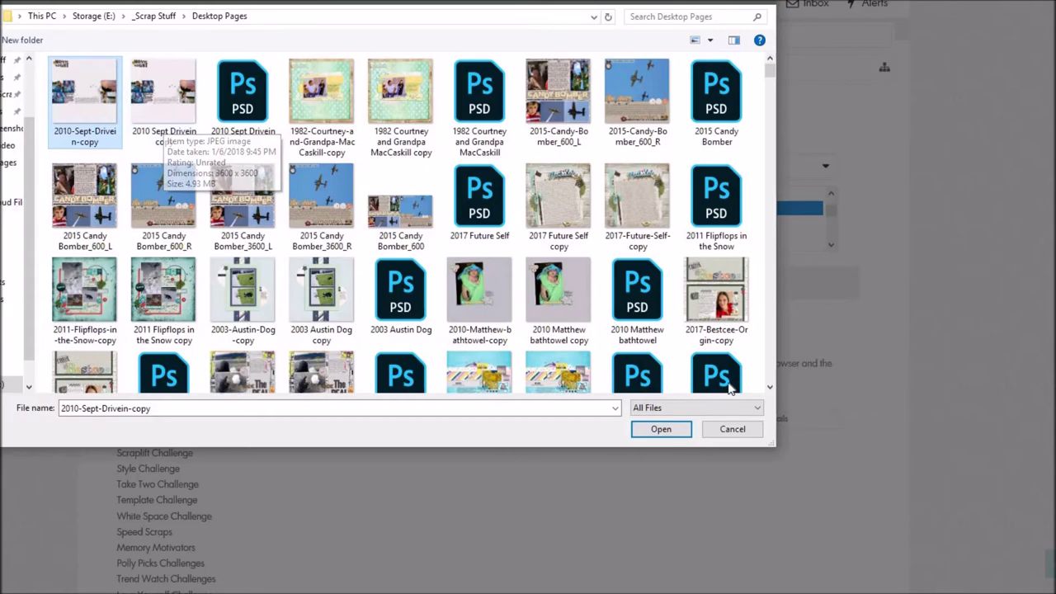
left_click(661, 430)
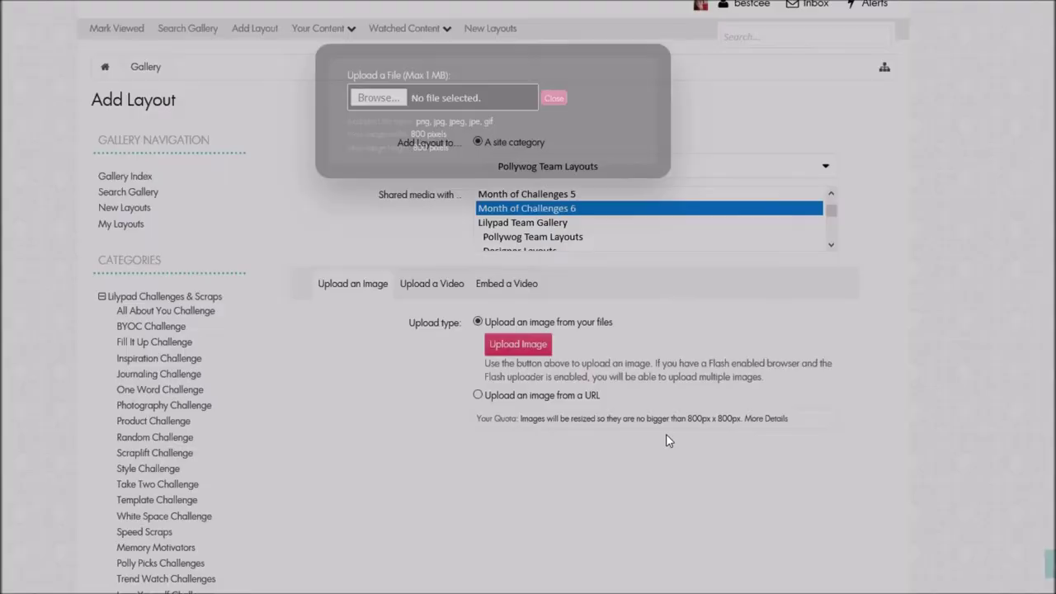
Step: Change the layout title to '2010 Sept Drivein'
scroll(292, 273, "down", 3)
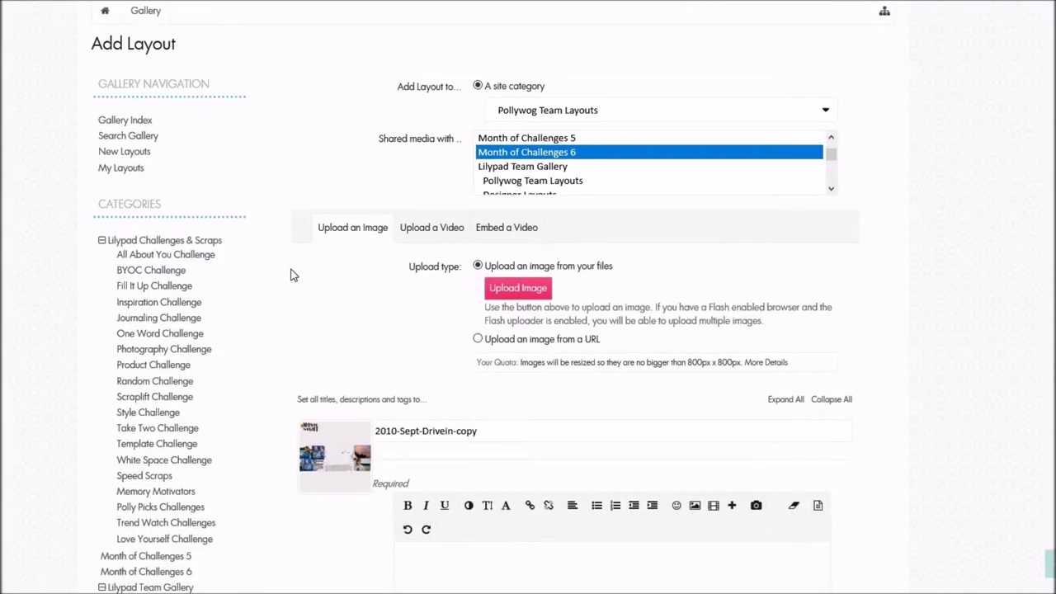
double_click(526, 250)
key("BackSpace")
key("BackSpace")
left_click(425, 248)
key("BackSpace")
key("BackSpace")
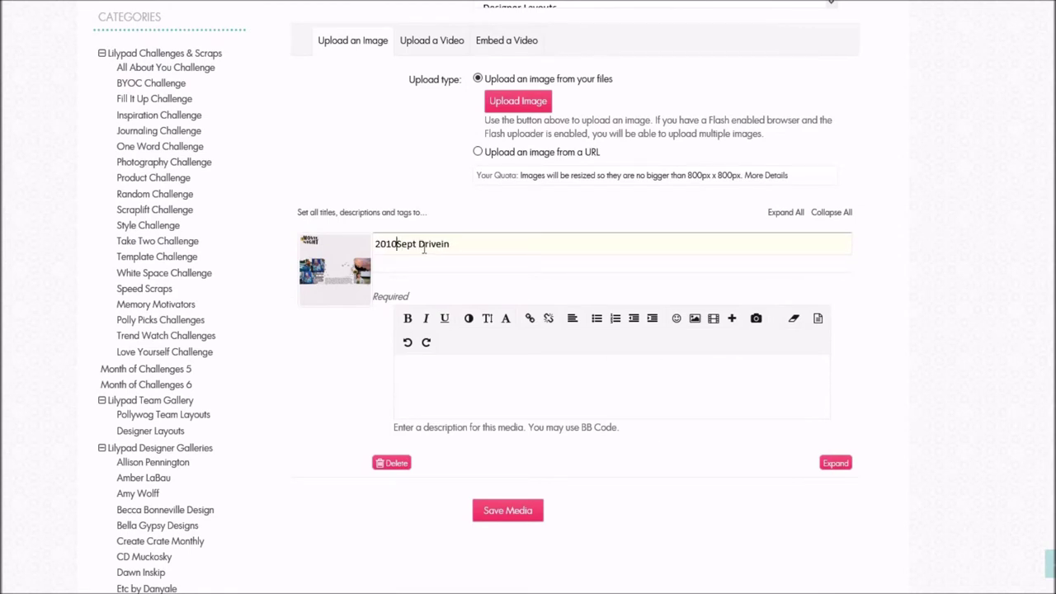
Step: Paste the kit and product credits into the layout description
left_click(523, 382)
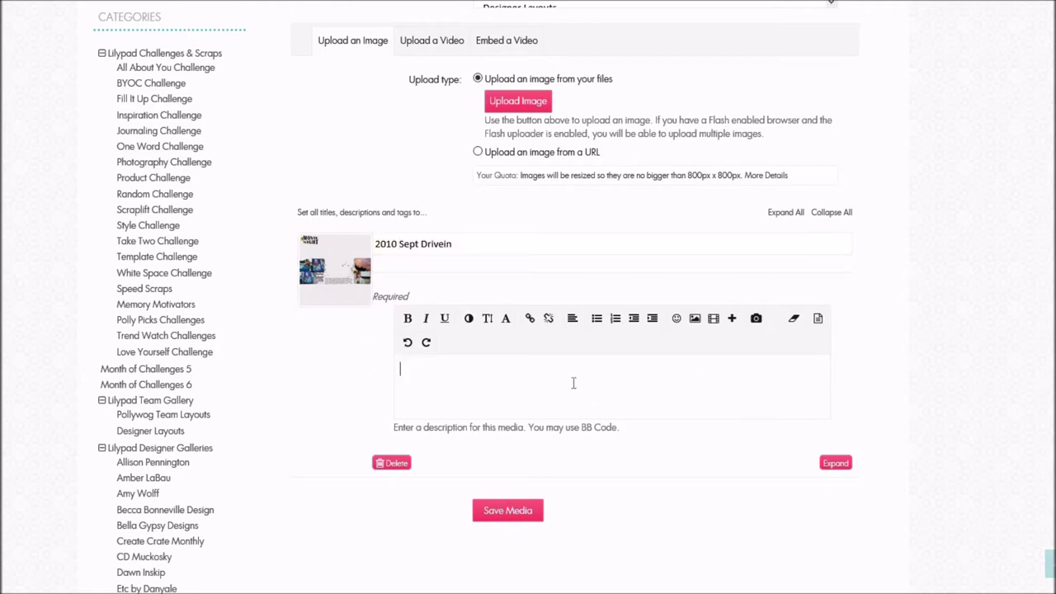
key("ctrl+v")
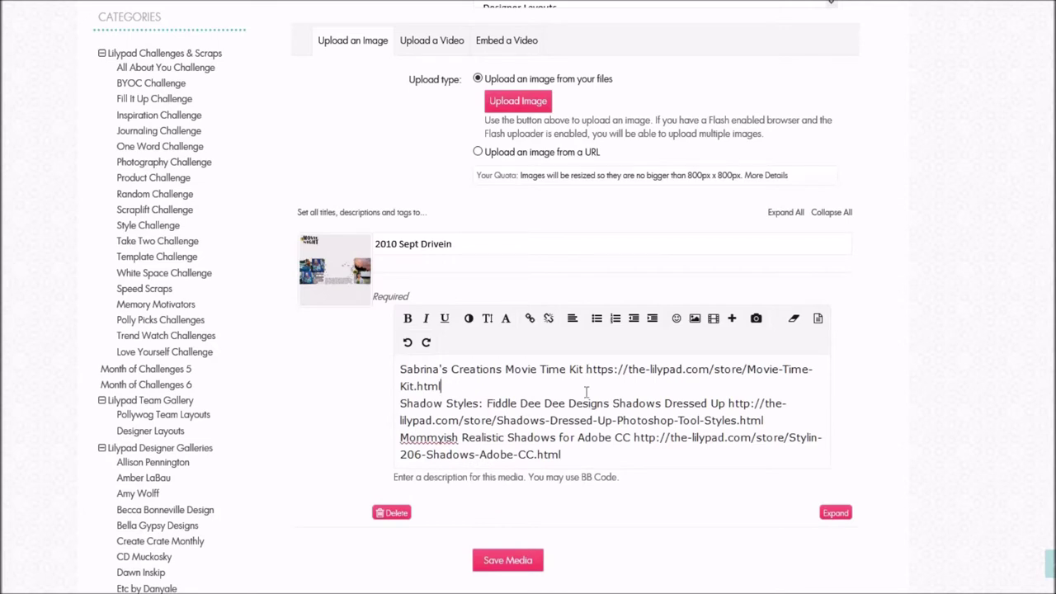
left_click_drag(586, 374, 442, 386)
left_click(474, 388)
left_click_drag(508, 404, 403, 446)
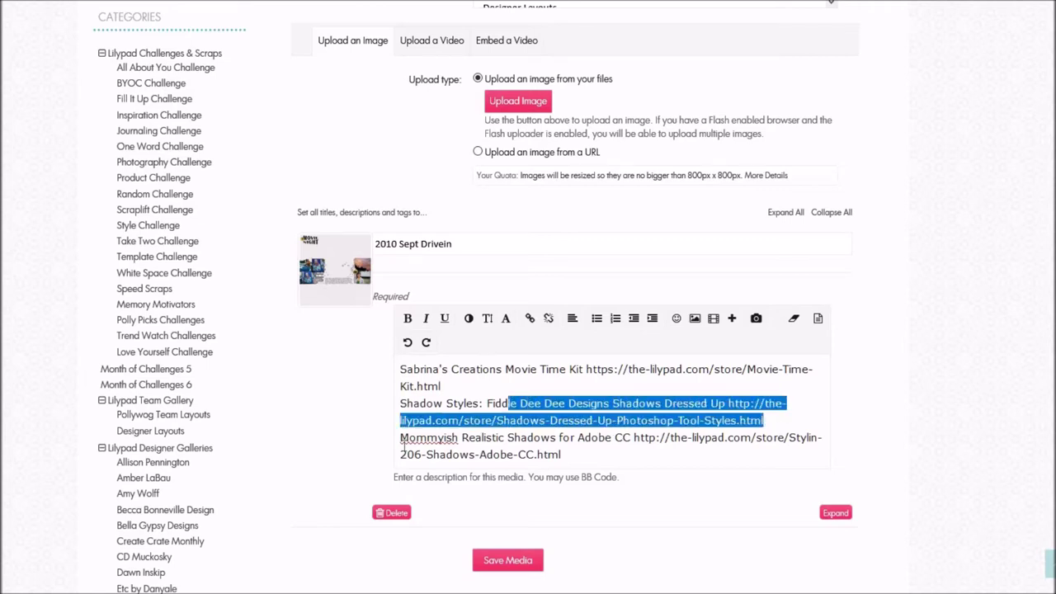
left_click(403, 444)
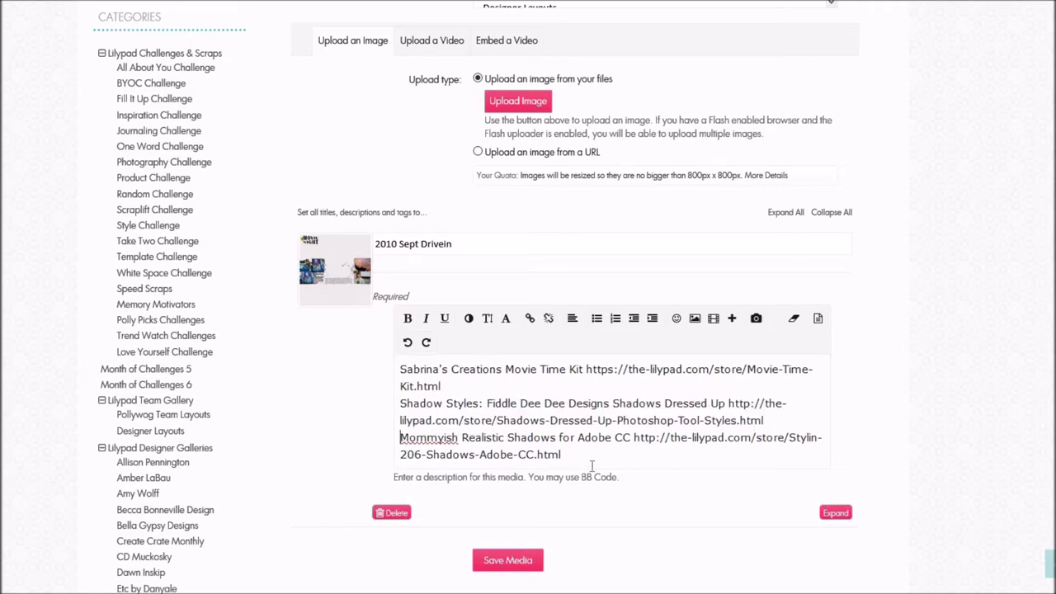
Step: Add the line 'Sabrins's Creations Day 20 MOC 6 Templat' atop the description and save
left_click(401, 371)
key("Return")
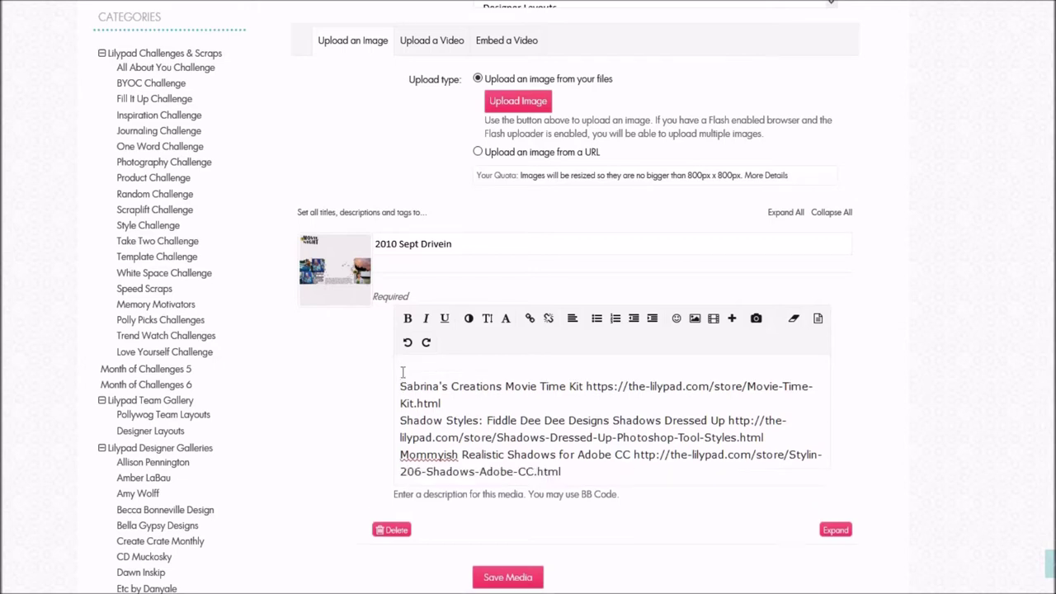
type("Sabrins")
type("'s Creations Day 20 MOC 6 Template")
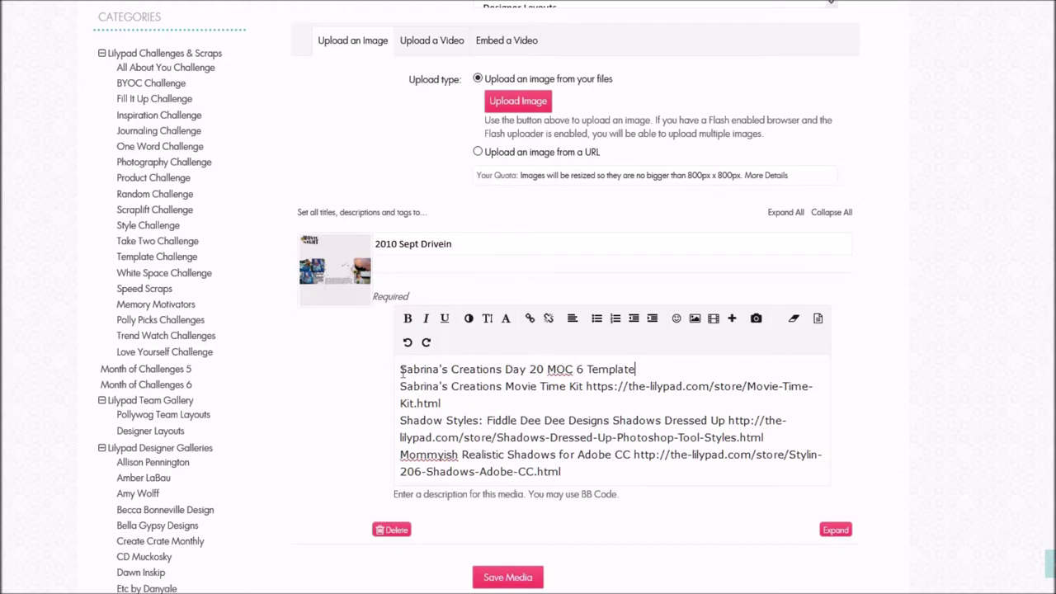
left_click(533, 582)
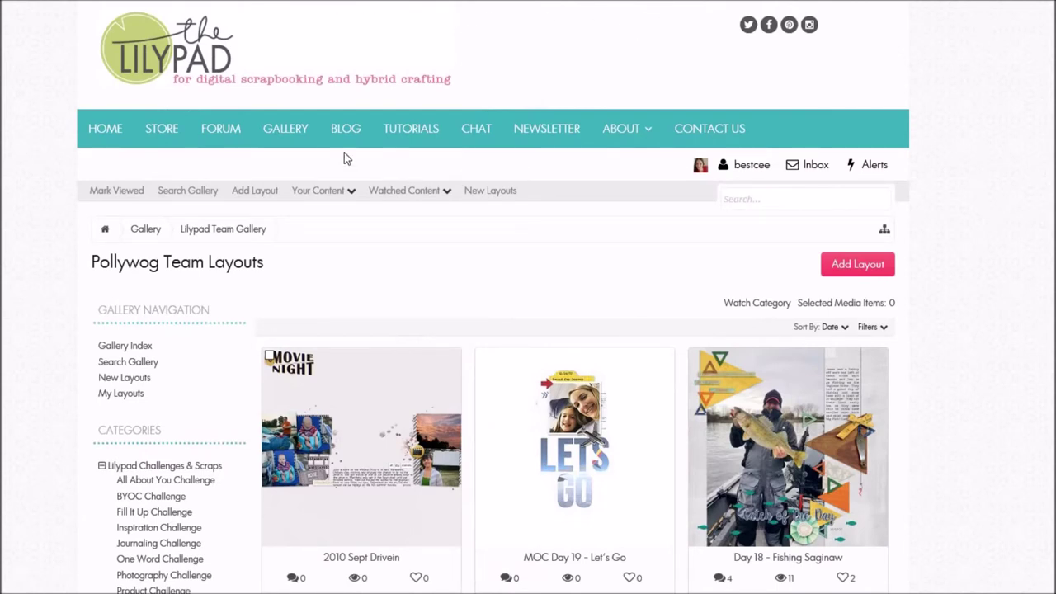
Step: Open the 2010 Sept Drivein media page from the Pollywog Team Layouts gallery
scroll(346, 159, "down", 1)
mouse_move(354, 374)
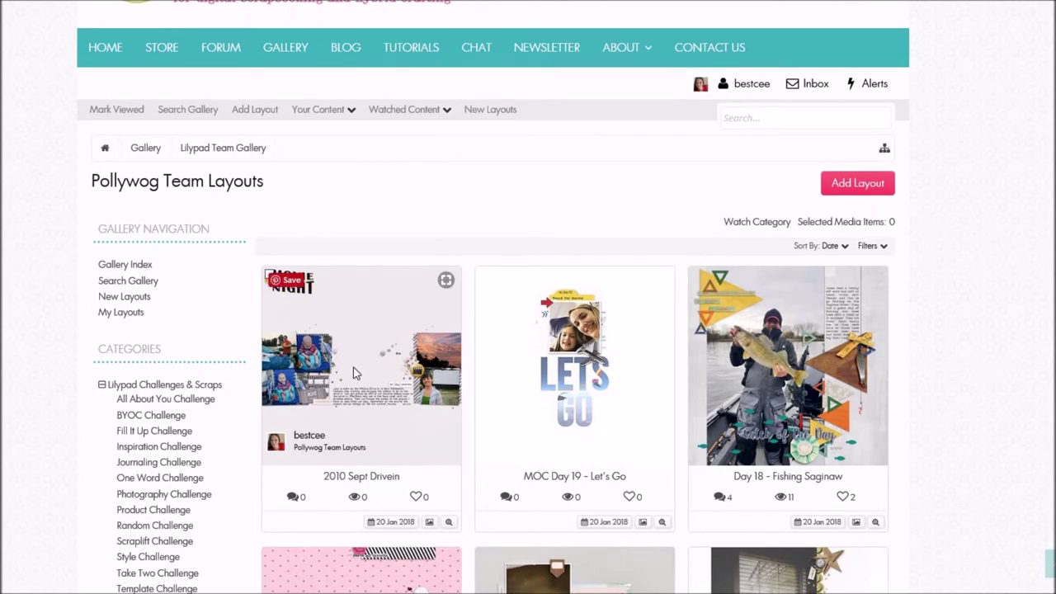
left_click(353, 367)
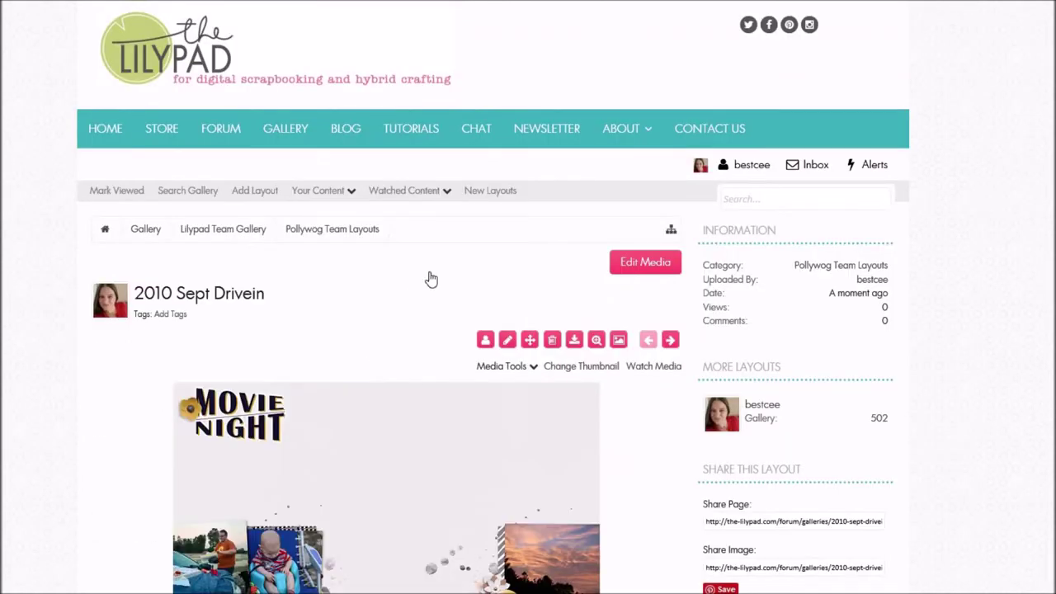
Step: Copy the 2010 Sept Drivein layout's Share BB [IMG] Code to the clipboard
scroll(445, 322, "down", 2)
scroll(751, 165, "down", 2)
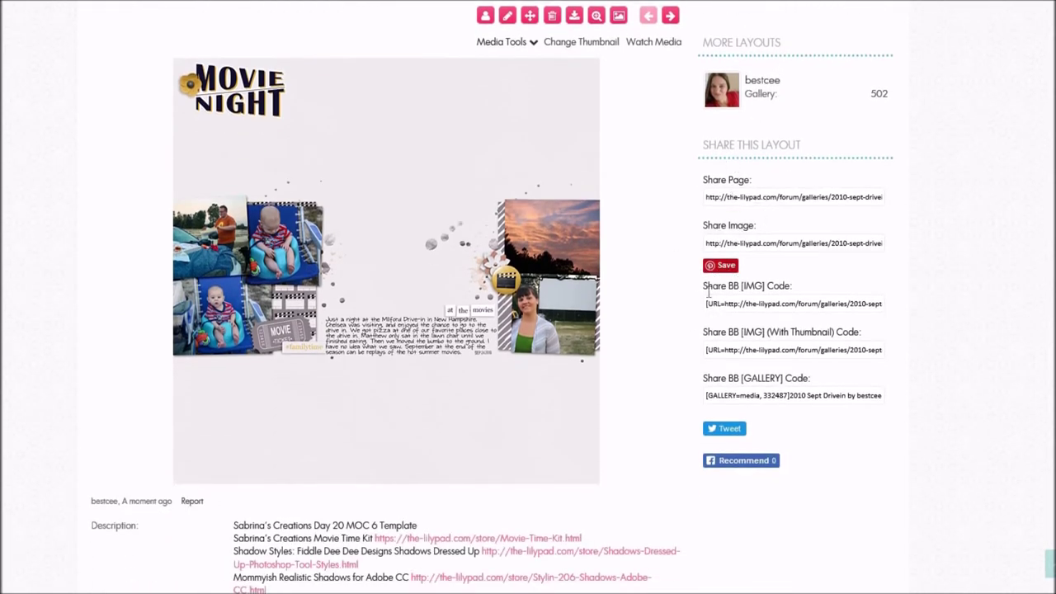
triple_click(792, 289)
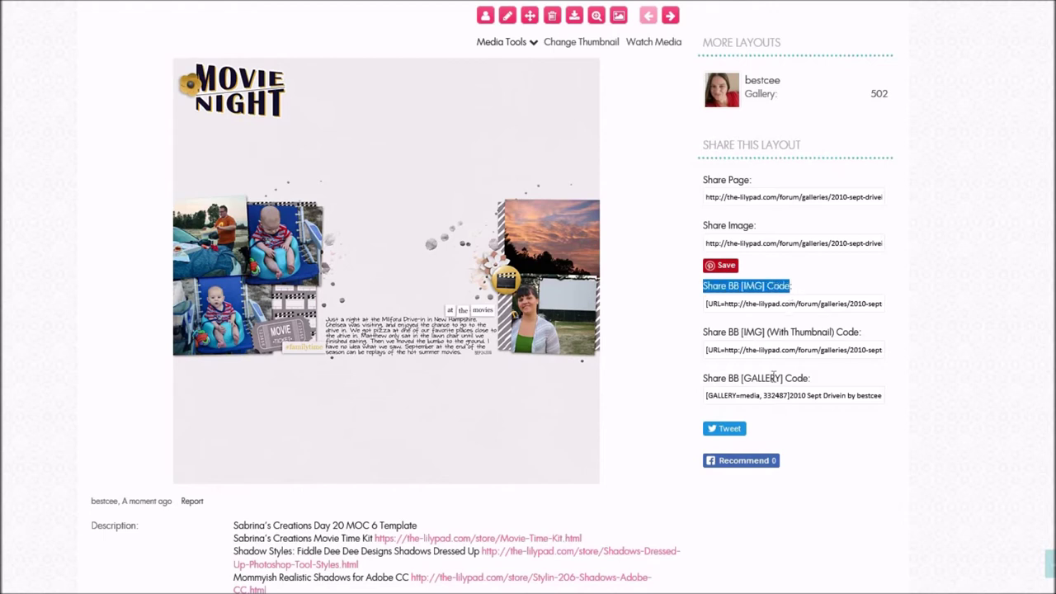
left_click(788, 304)
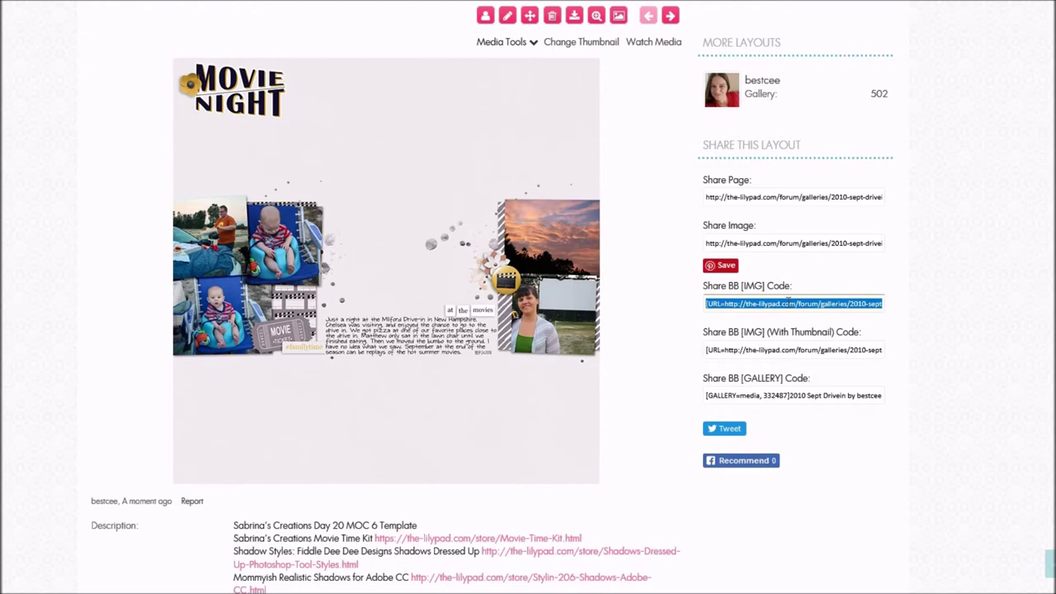
right_click(788, 302)
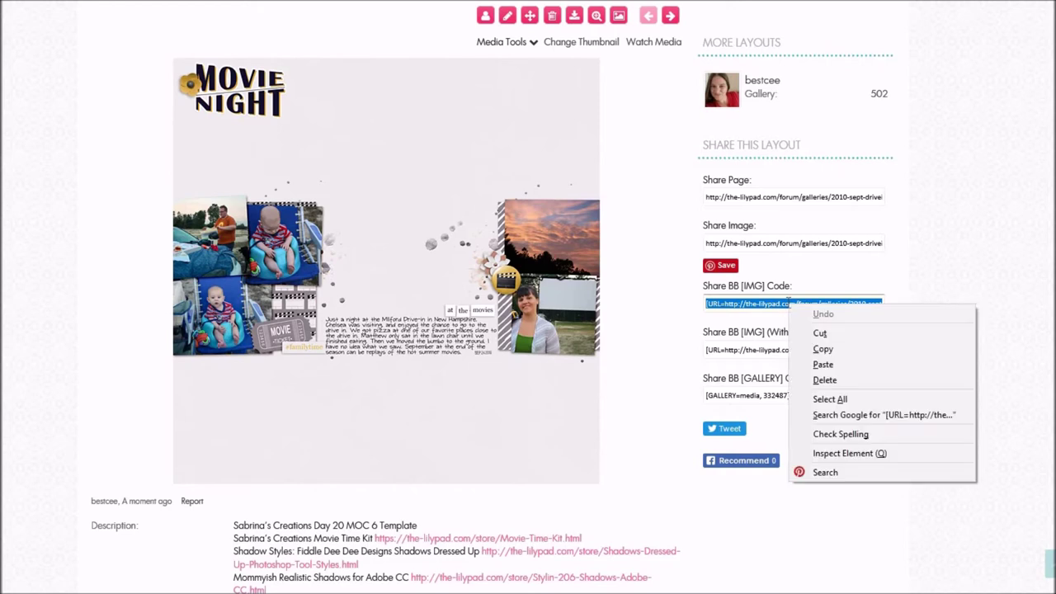
left_click(825, 349)
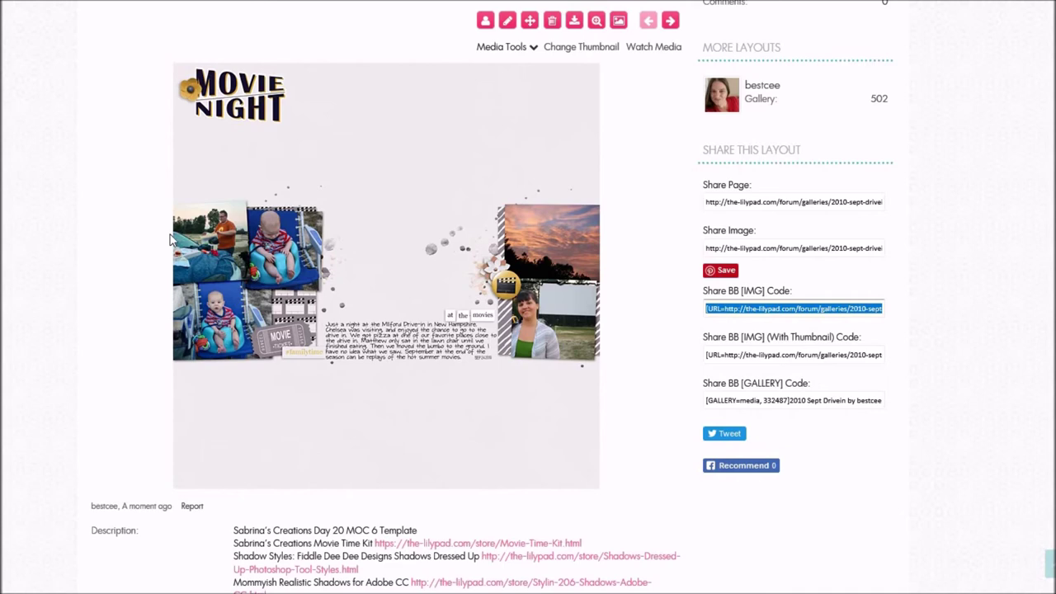
scroll(170, 235, "up", 4)
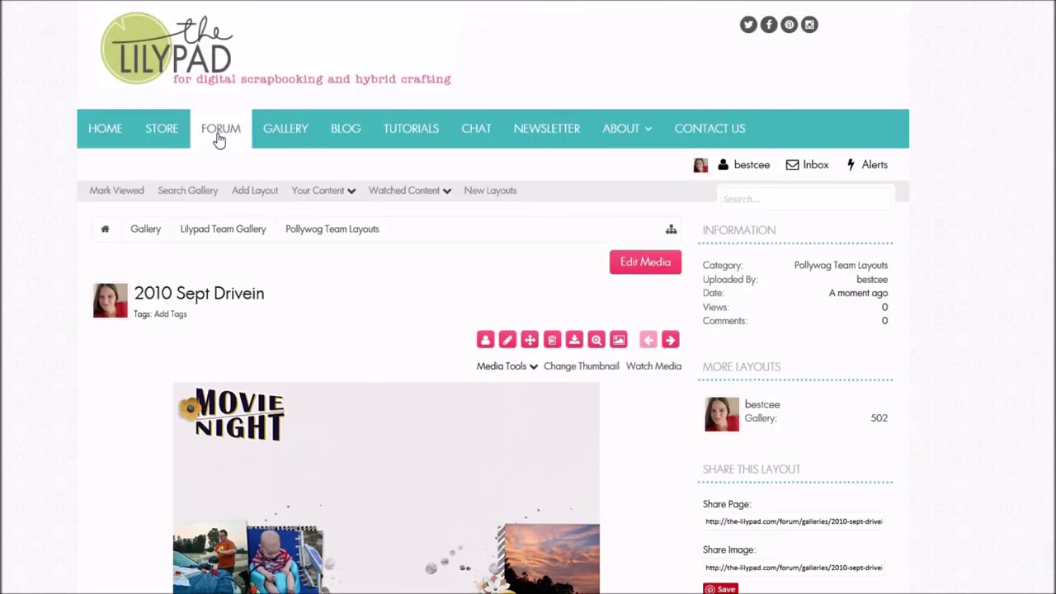
Step: Go via Forum > Month of Challenges 2018 > MOC 2018 Challenges to the January 20 thread's reply box
left_click(219, 140)
scroll(168, 452, "down", 2)
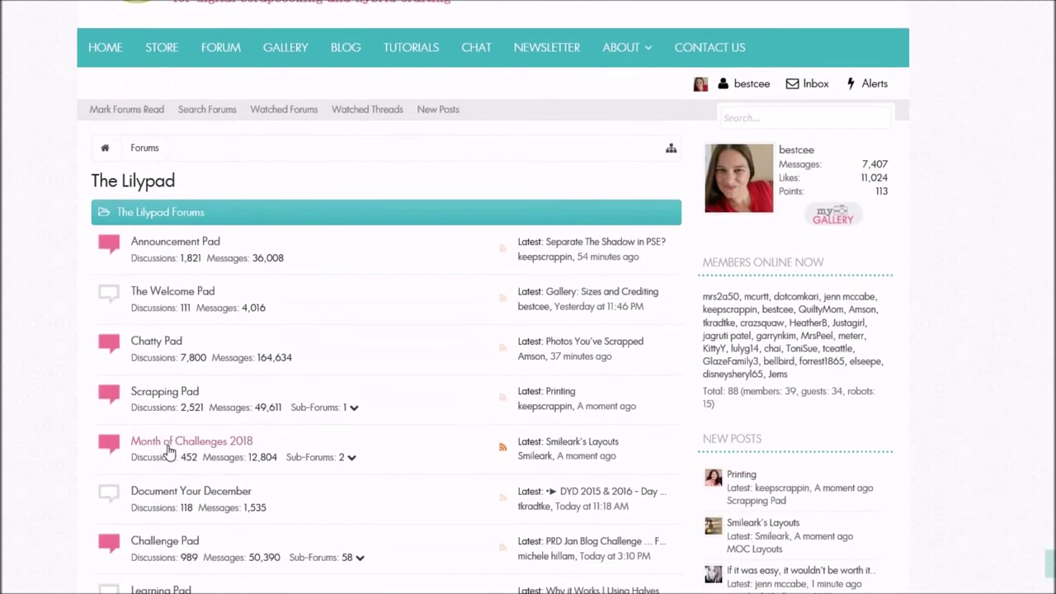
left_click(168, 444)
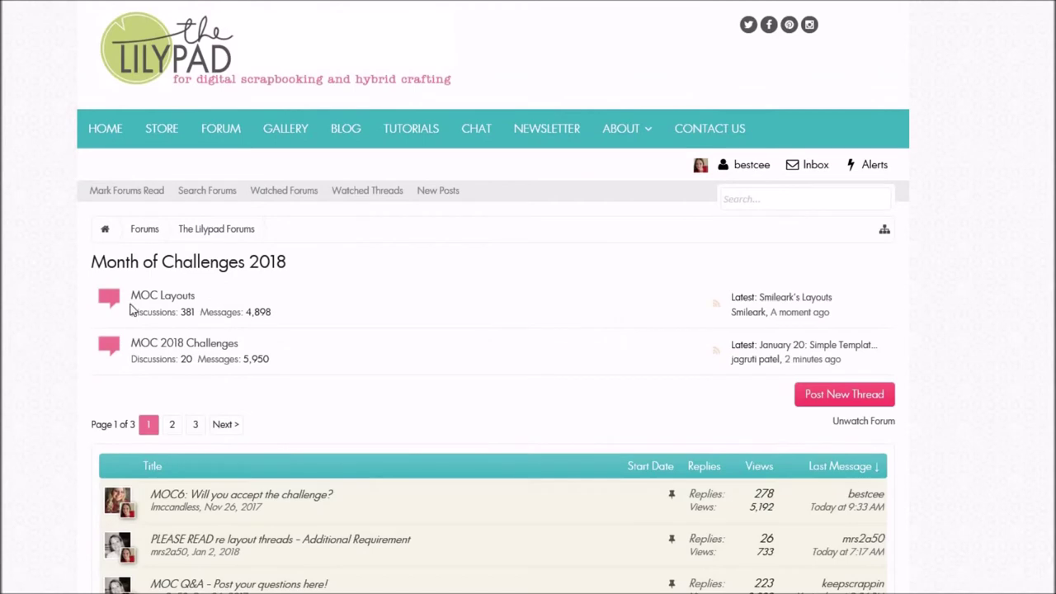
left_click(160, 349)
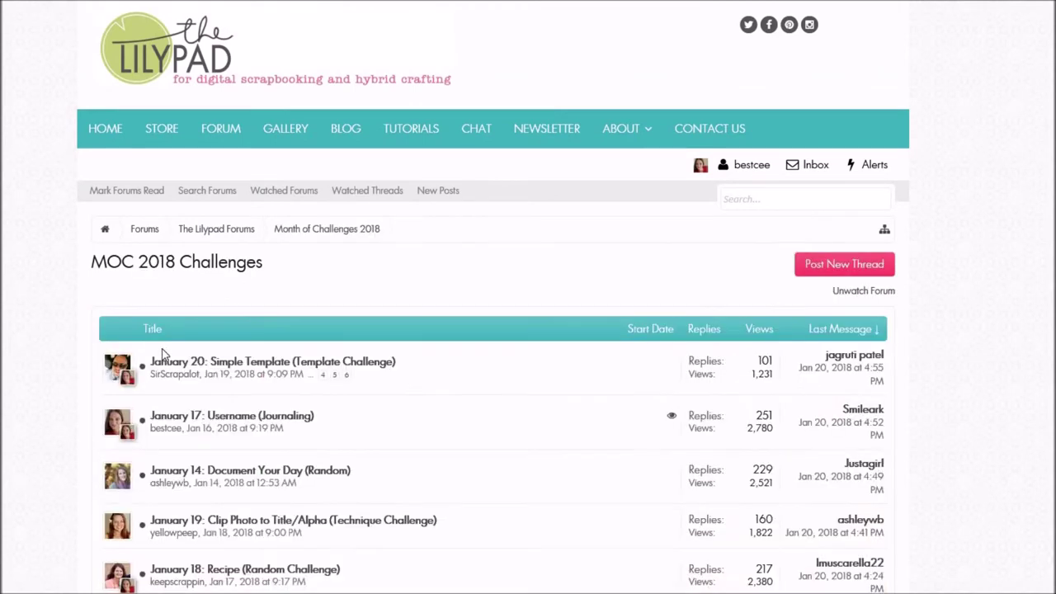
left_click(206, 360)
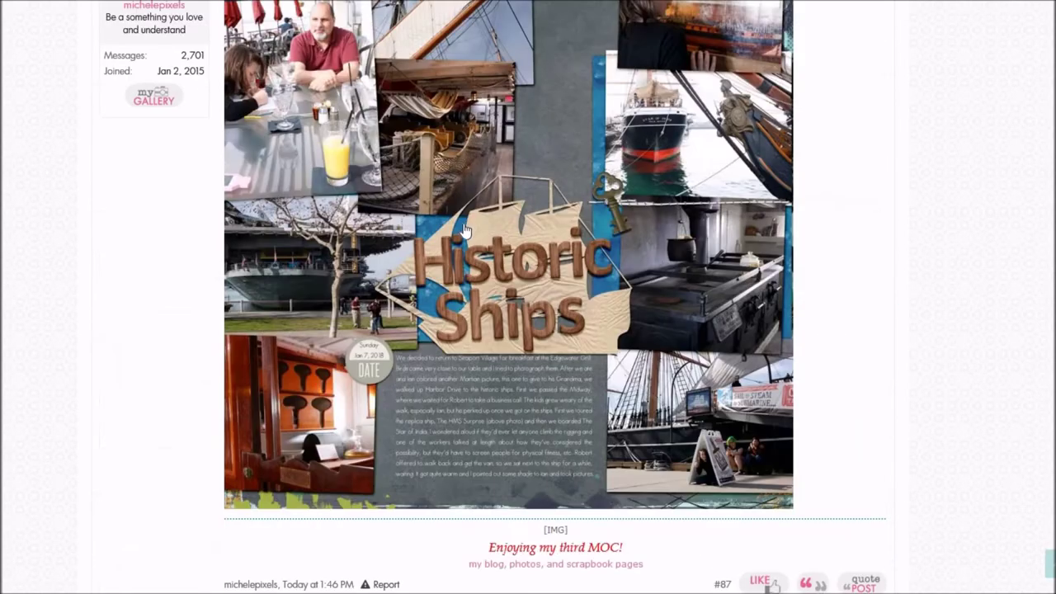
scroll(529, 255, "down", 20)
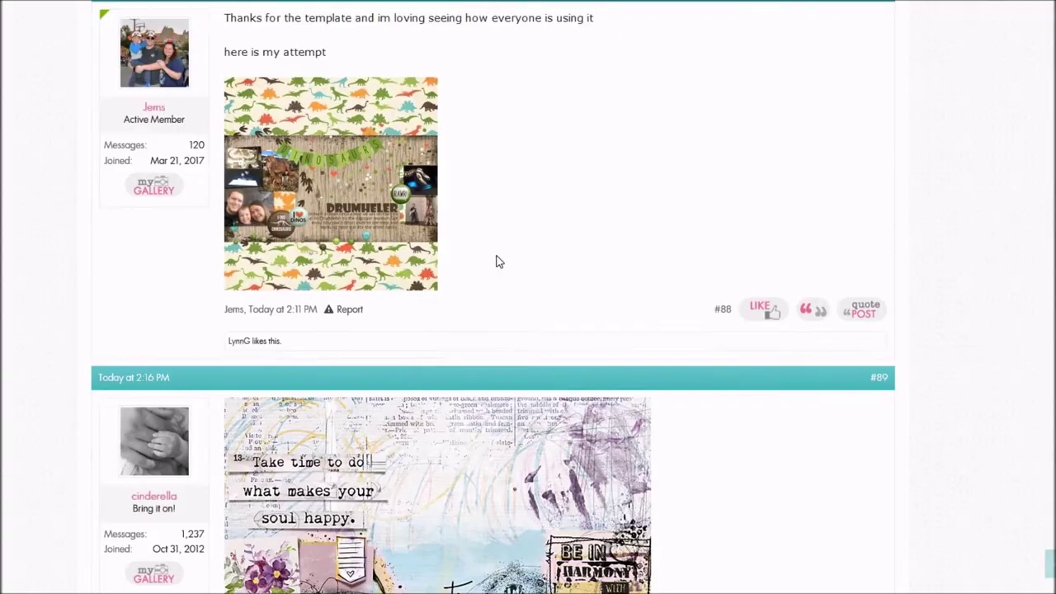
scroll(509, 254, "down", 20)
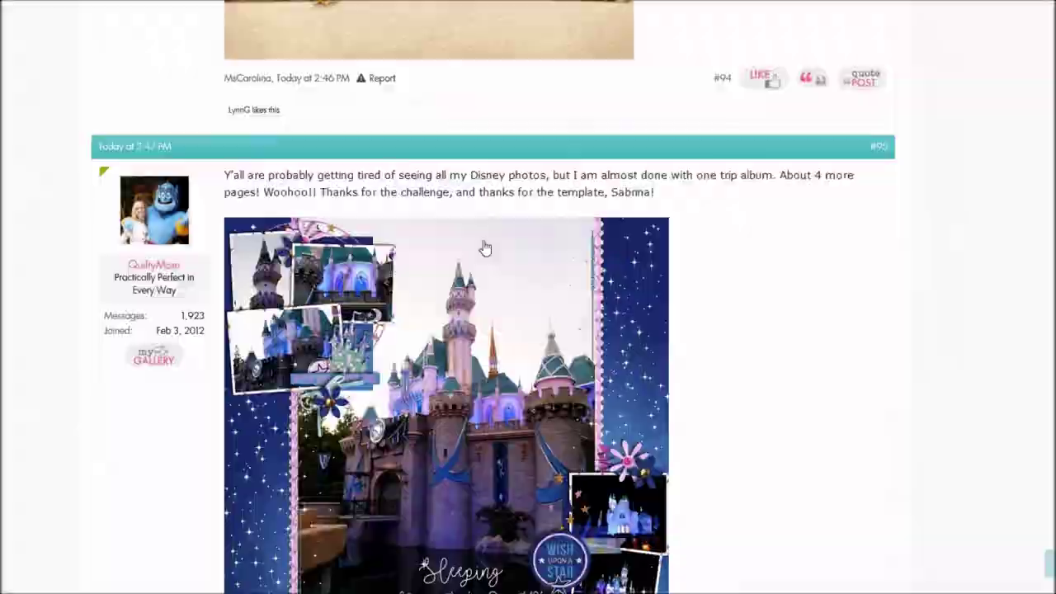
scroll(457, 273, "down", 20)
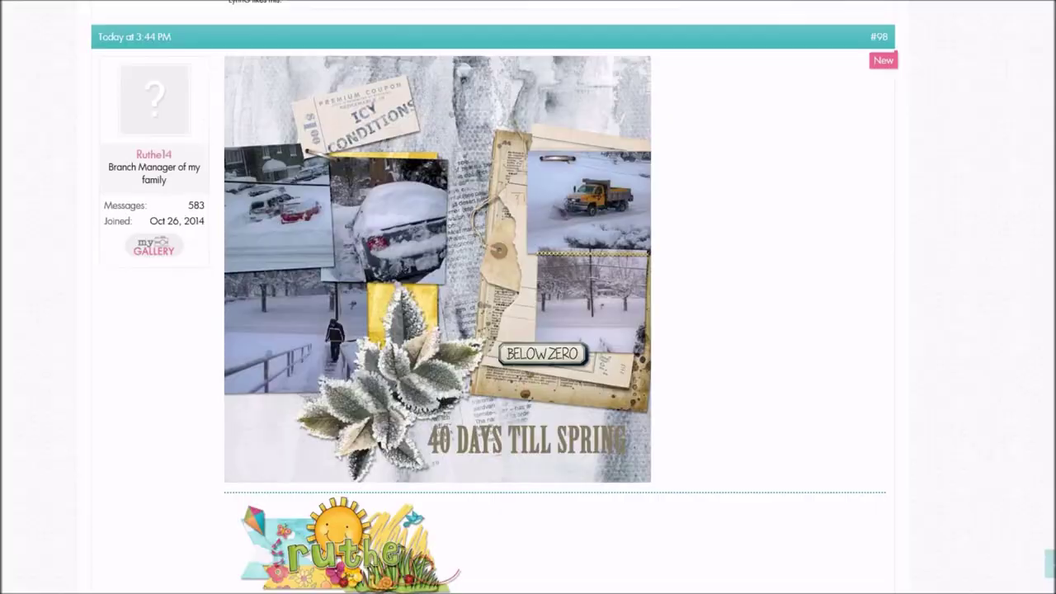
scroll(384, 279, "up", 3)
left_click(384, 280)
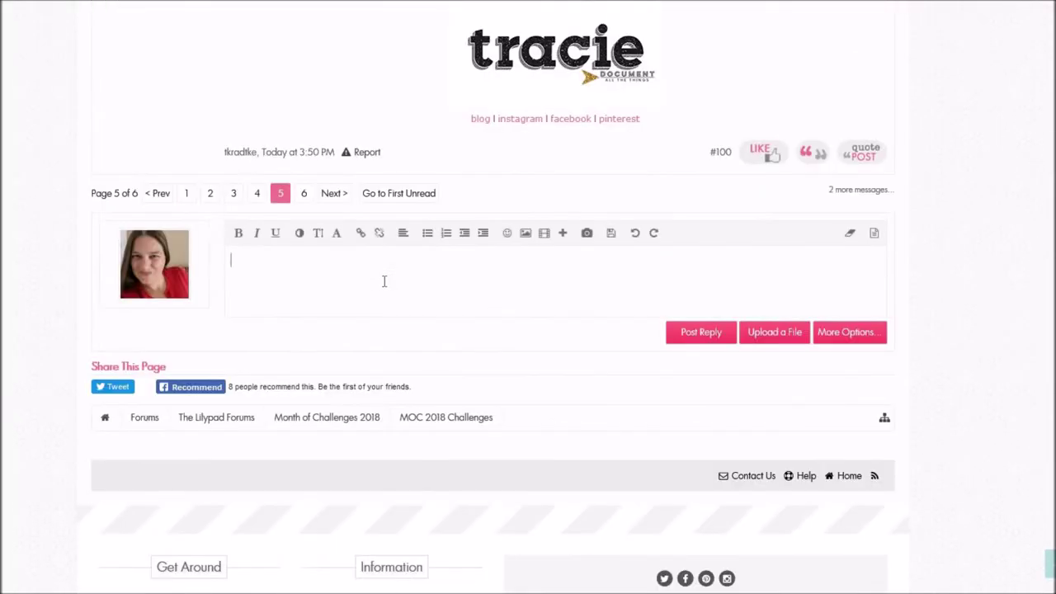
Step: Post the pasted BB image code as a reply and check the new post #103
key("ctrl+v")
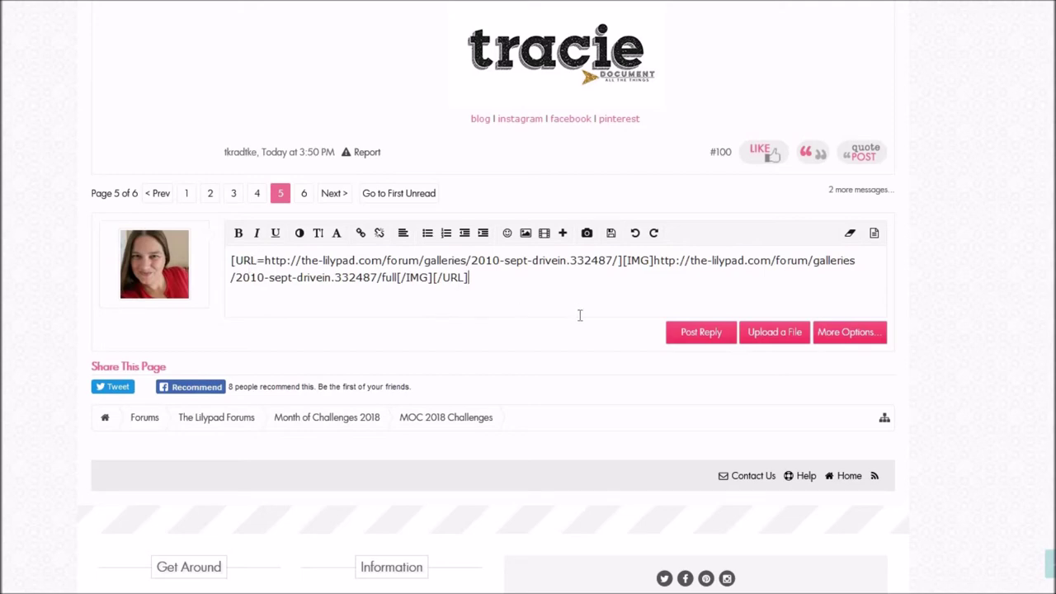
left_click(690, 333)
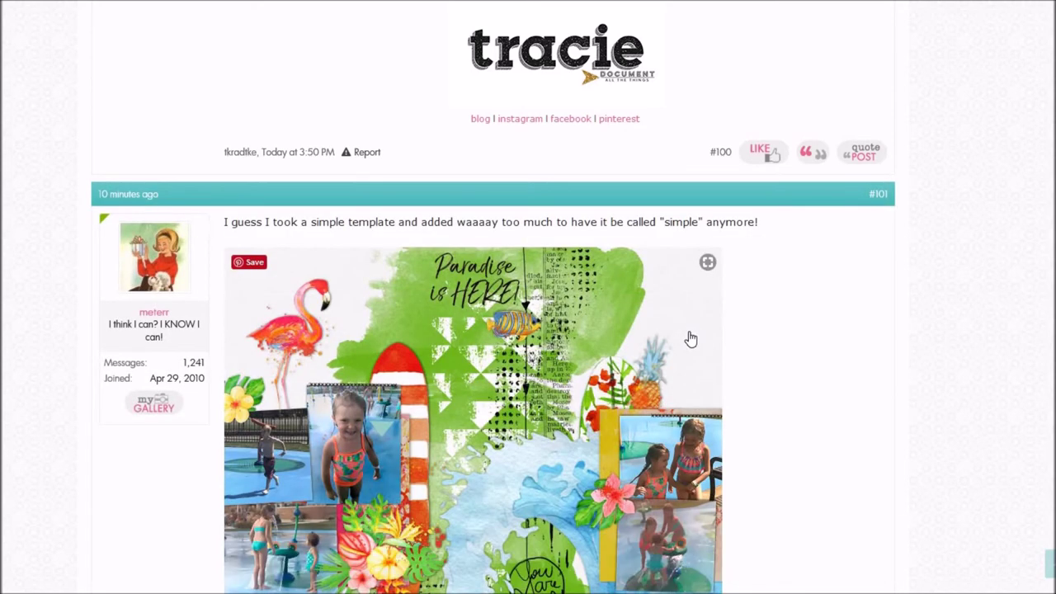
scroll(692, 339, "down", 15)
scroll(681, 326, "down", 8)
scroll(681, 326, "up", 4)
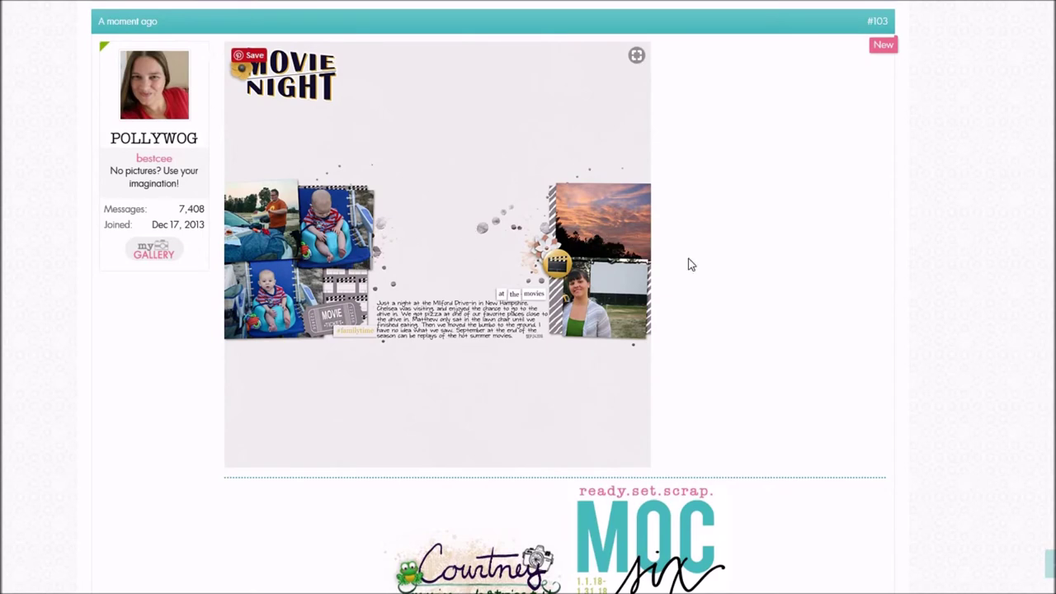
scroll(698, 270, "down", 3)
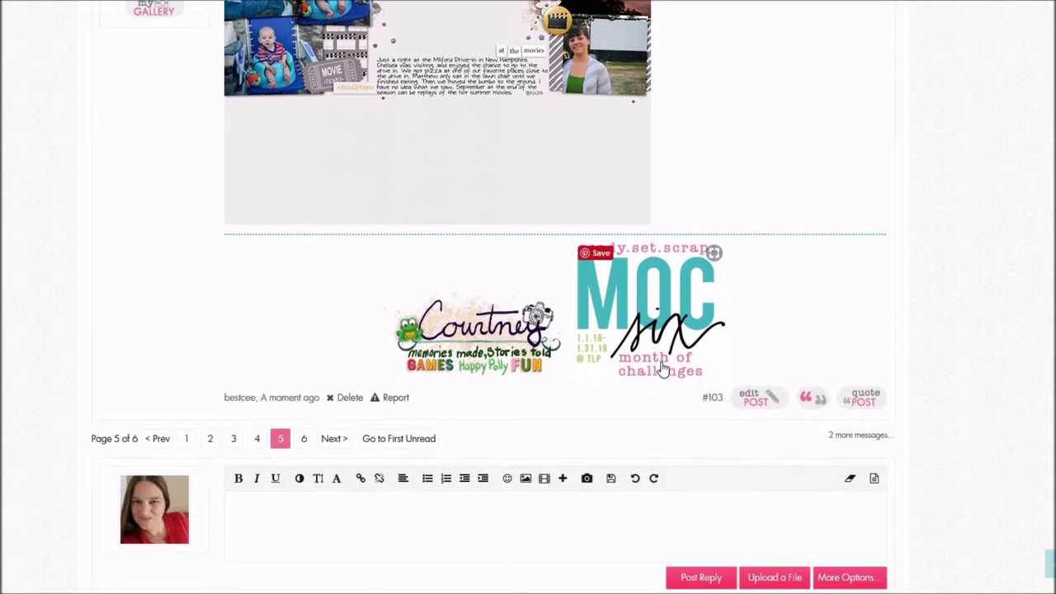
Step: Open the personal MOC layouts thread from the signature image and start a reply
left_click(666, 332)
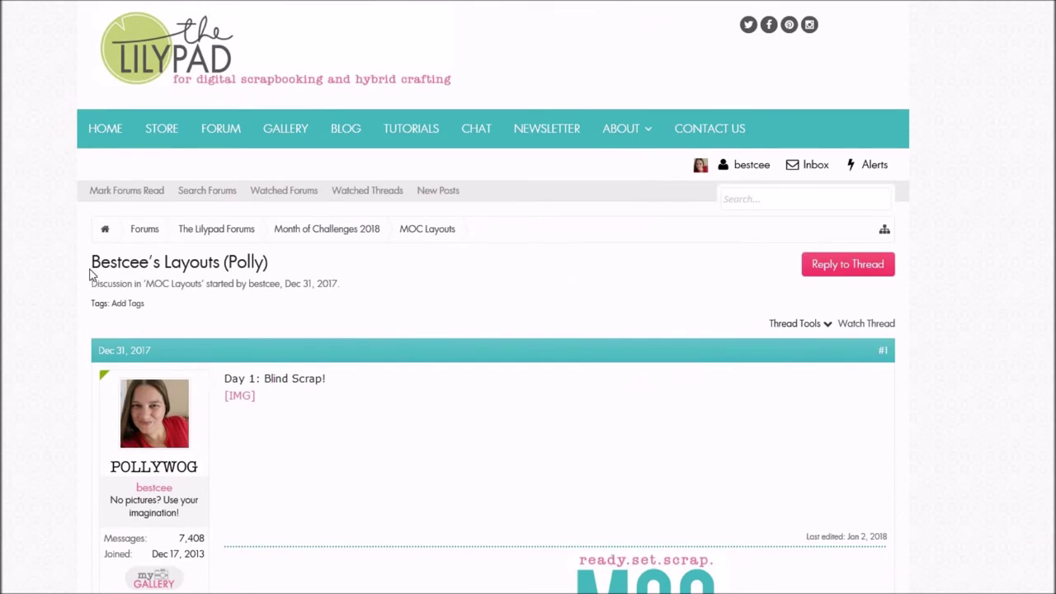
left_click_drag(90, 276, 504, 300)
scroll(507, 295, "down", 20)
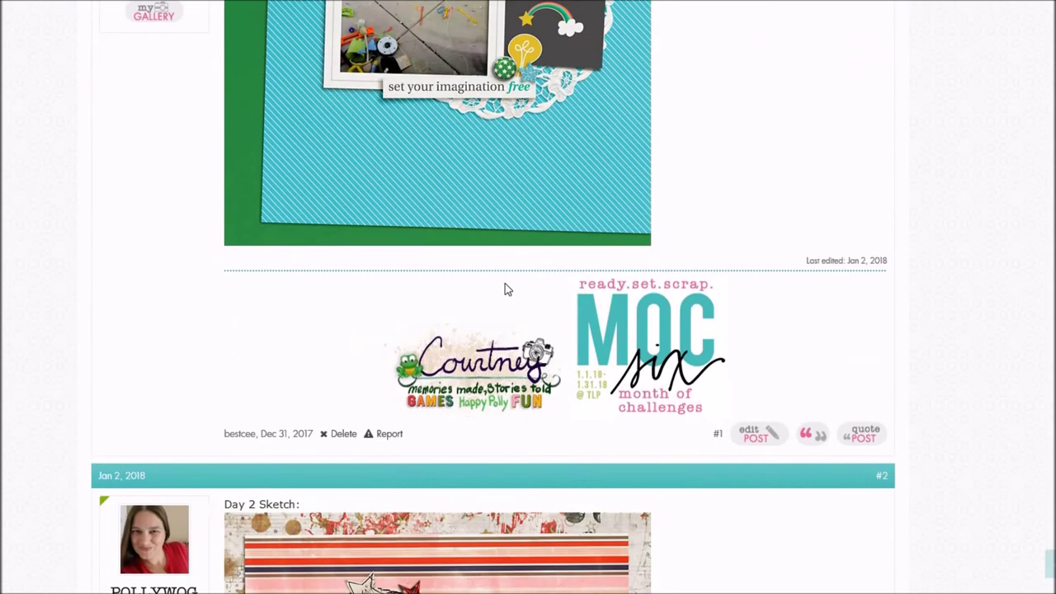
scroll(459, 263, "down", 20)
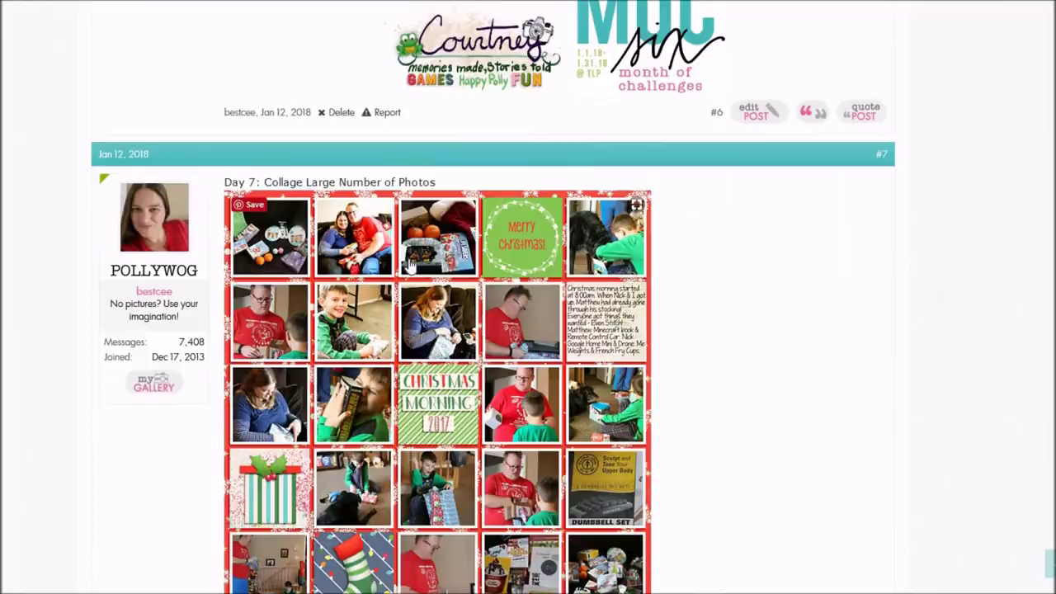
scroll(383, 264, "down", 20)
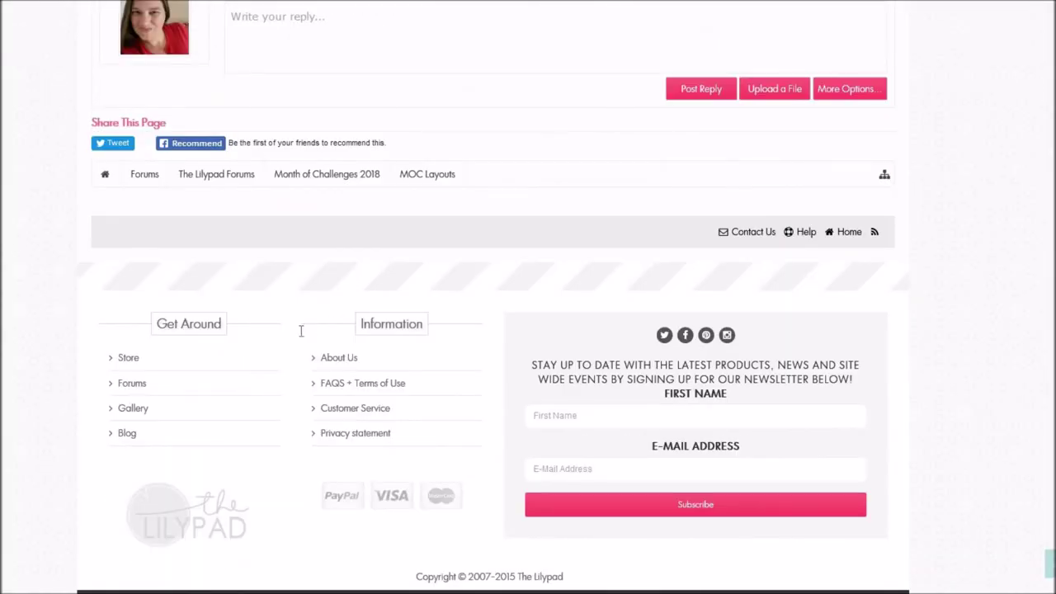
scroll(300, 328, "up", 4)
left_click(296, 355)
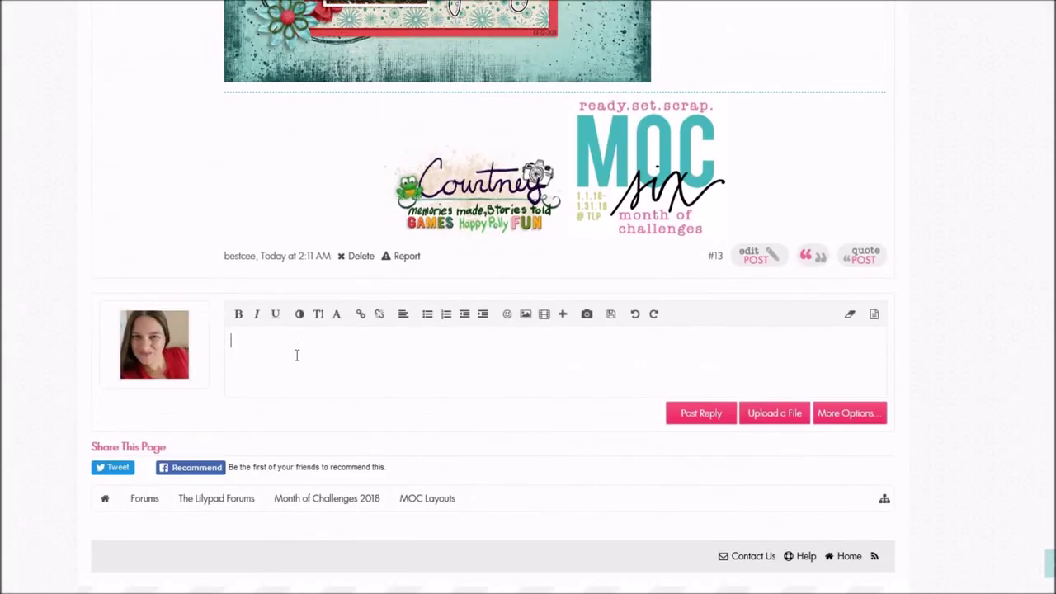
Step: Write 'Day 20: Simple Template' and paste the BB image code on the next line
type("Day 20")
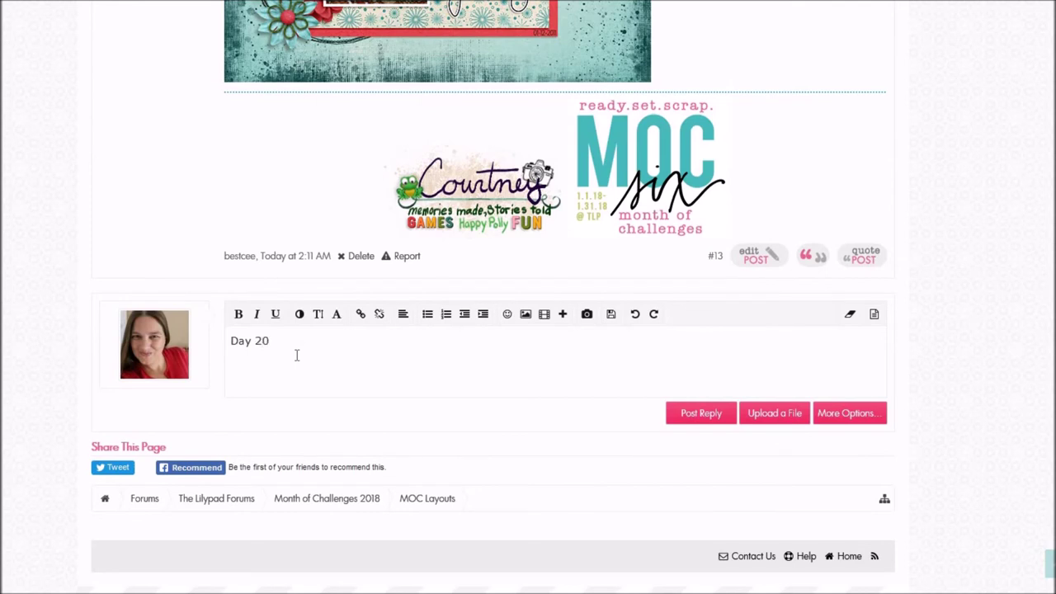
type(": SImple template")
key("BackSpace")
key("BackSpace")
key("BackSpace")
key("BackSpace")
key("BackSpace")
key("BackSpace")
key("BackSpace")
key("BackSpace")
key("BackSpace")
key("BackSpace")
key("BackSpace")
key("BackSpace")
key("BackSpace")
type("imple Template")
key("Return")
type("[URL=http://the-lilypad.com/forum/galleries/2010-sept-drivein.332487/][IMG]http://the-lilypad.com/forum/galleries/2010-sept-drivein.332487/full[/IMG][/URL]")
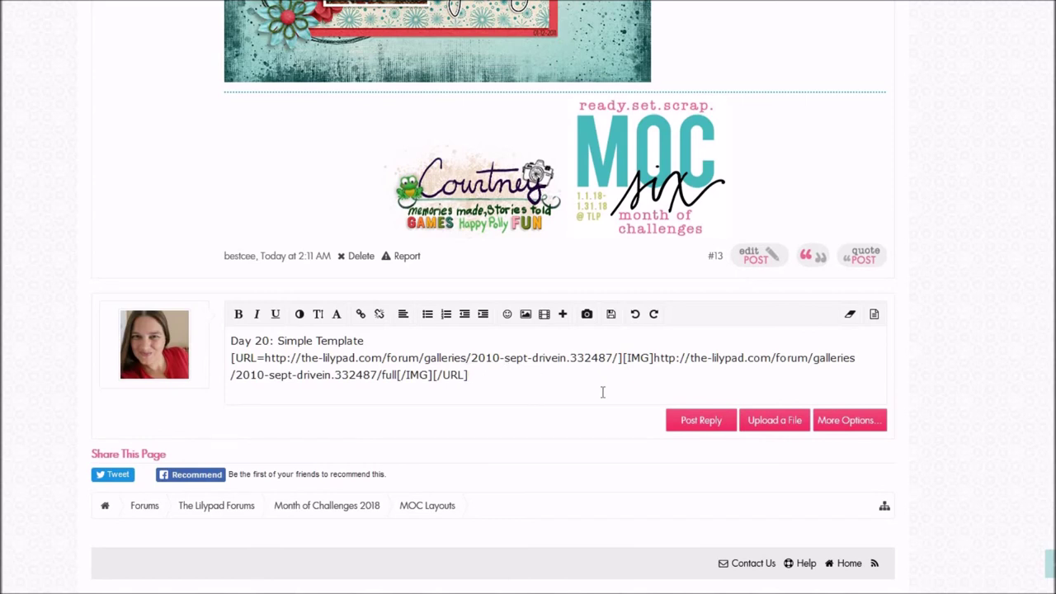
Step: Publish the Day 20 reply as post #14, then go back in browser history
left_click(700, 420)
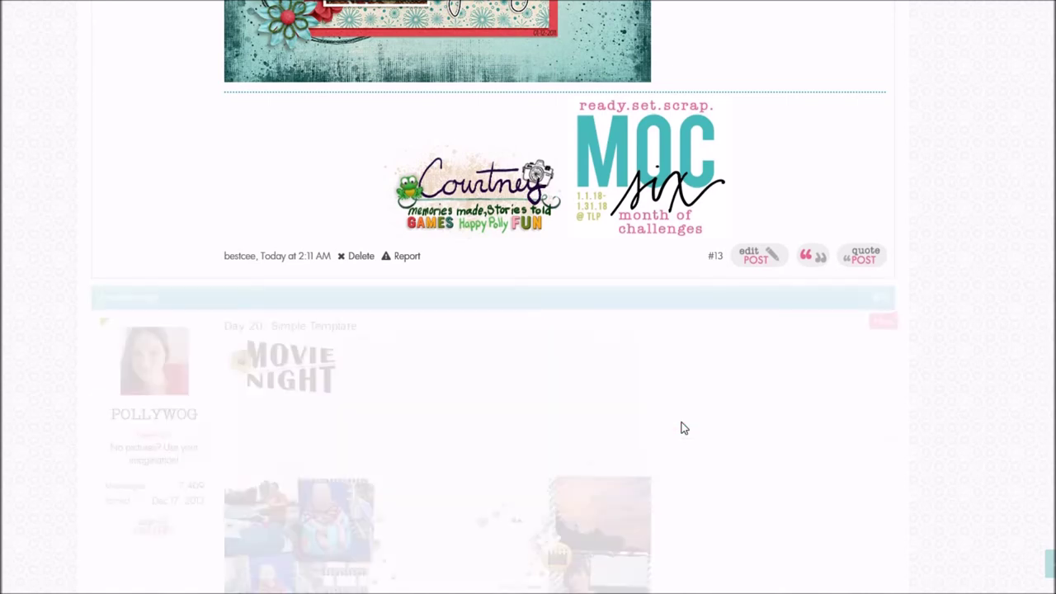
scroll(451, 307, "down", 3)
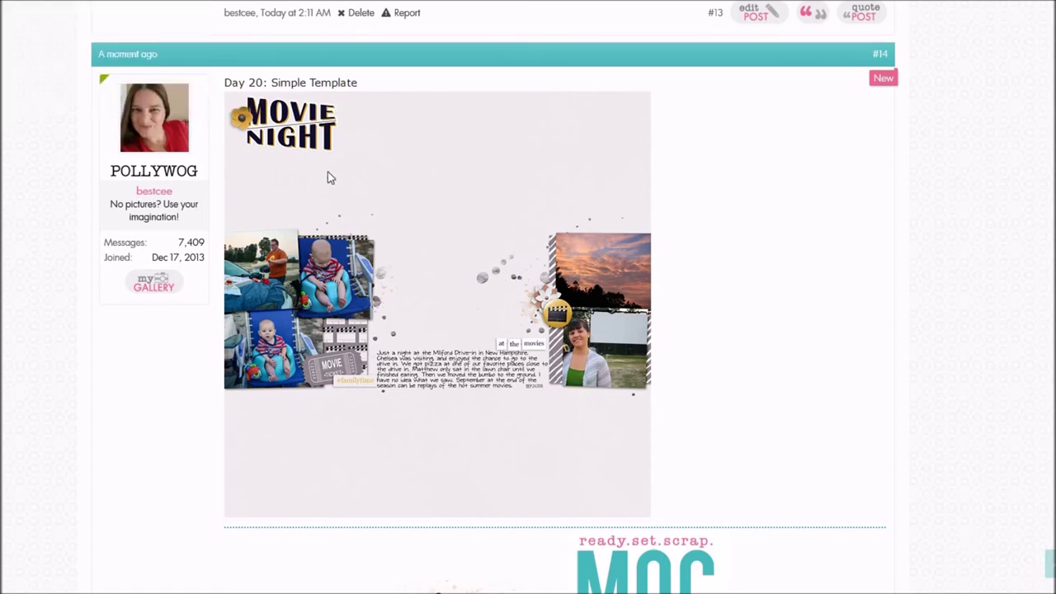
left_click(3, 10)
scroll(427, 238, "up", 6)
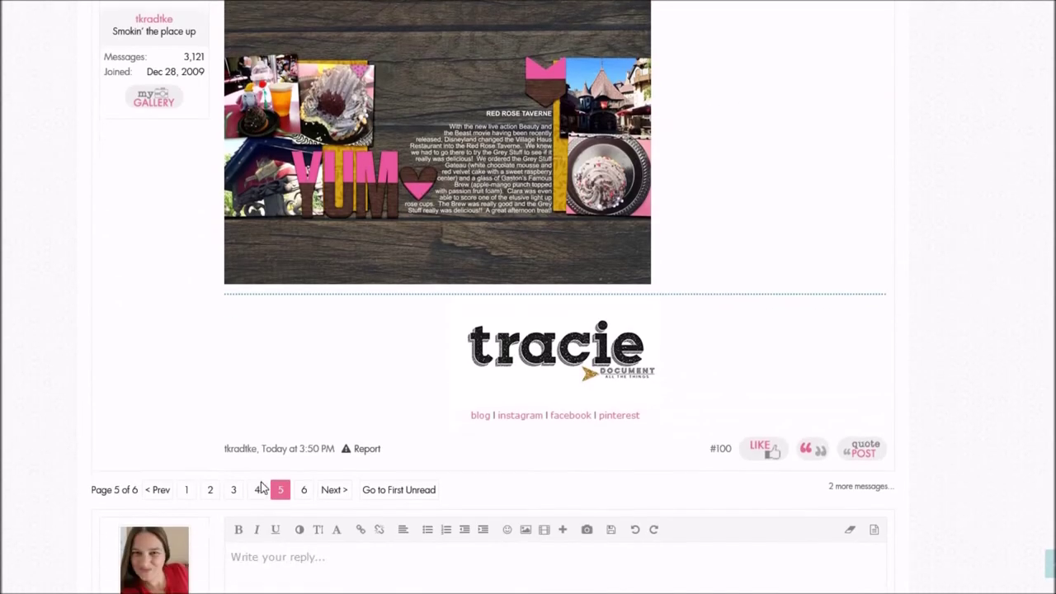
Step: On the thread's page 6, open the Movie Night post #103 layout's gallery page
left_click(303, 456)
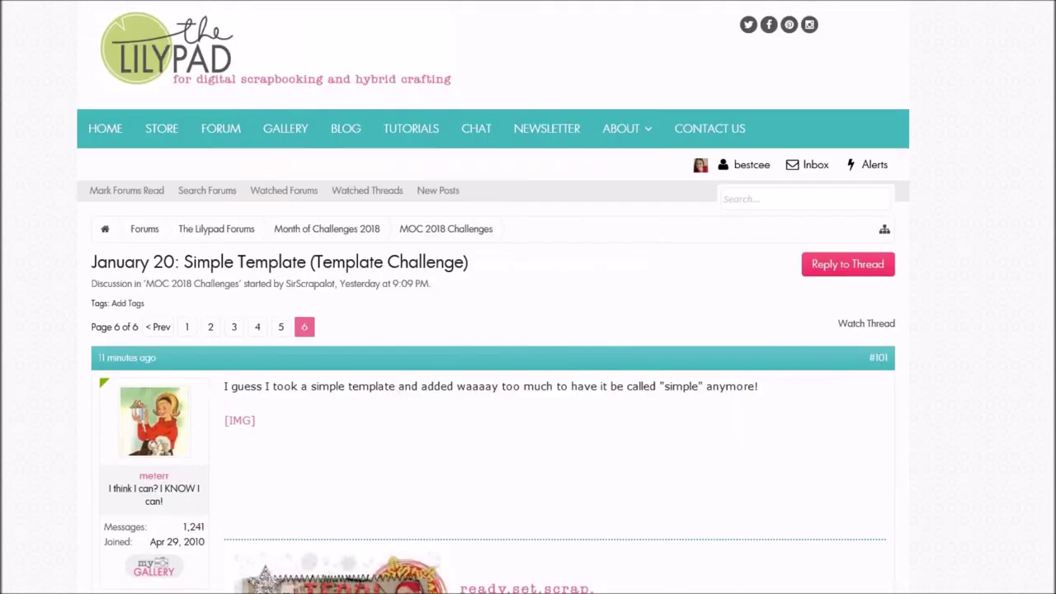
scroll(1053, 456, "down", 20)
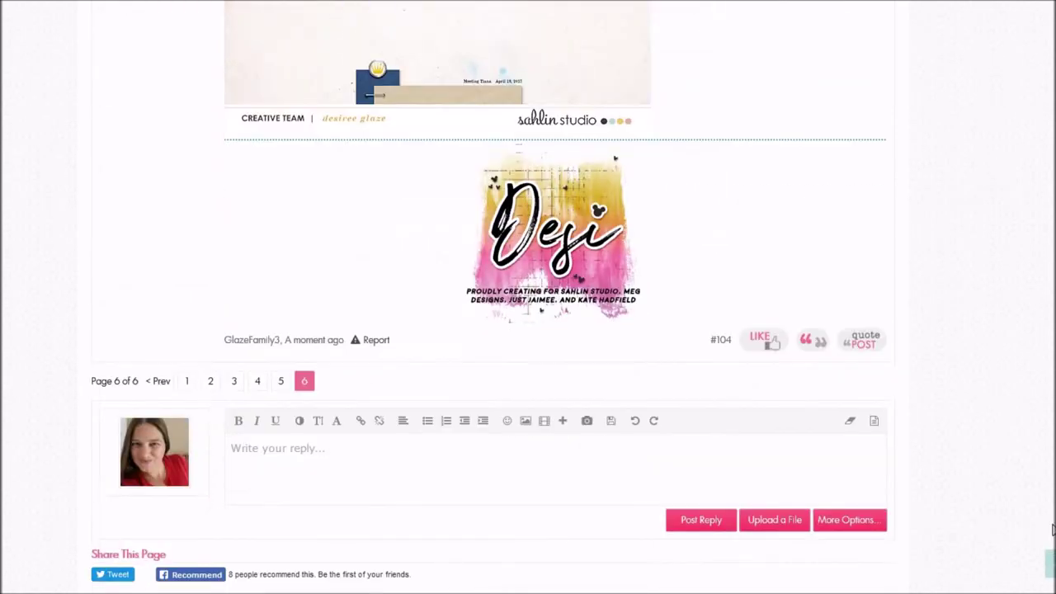
scroll(1053, 456, "up", 8)
scroll(1007, 401, "up", 4)
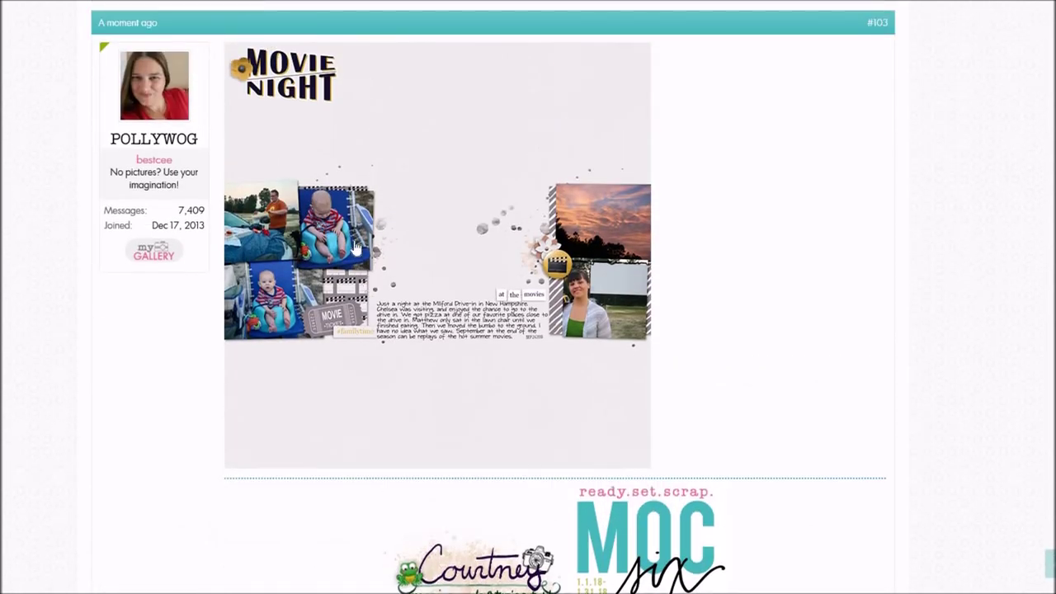
left_click(365, 170)
Step: Highlight the Share BB [IMG] Code label on the 2010 Sept Drivein gallery page
scroll(464, 248, "down", 10)
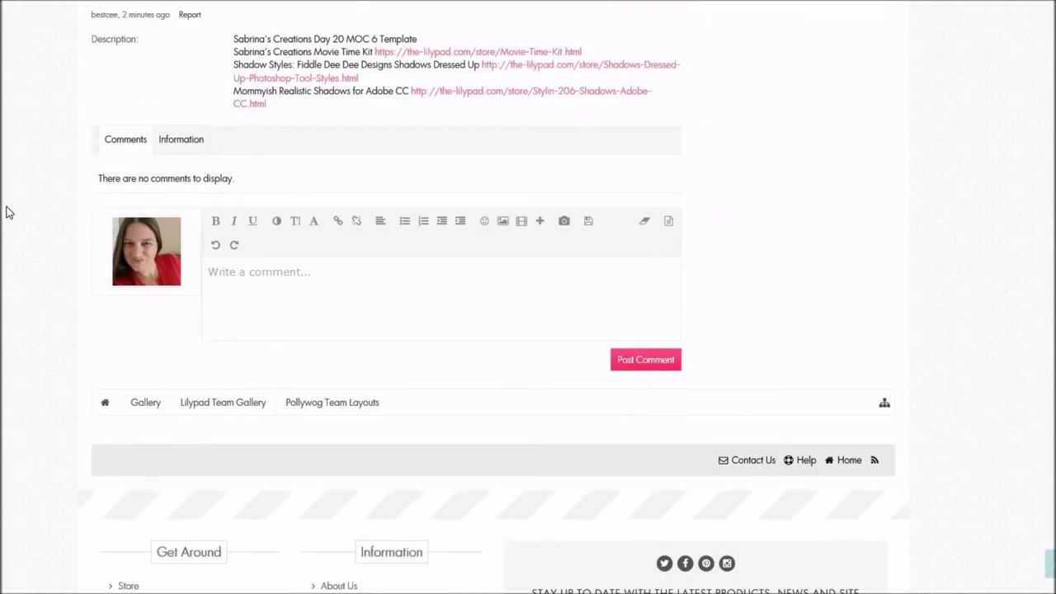
left_click(620, 279)
scroll(620, 278, "up", 10)
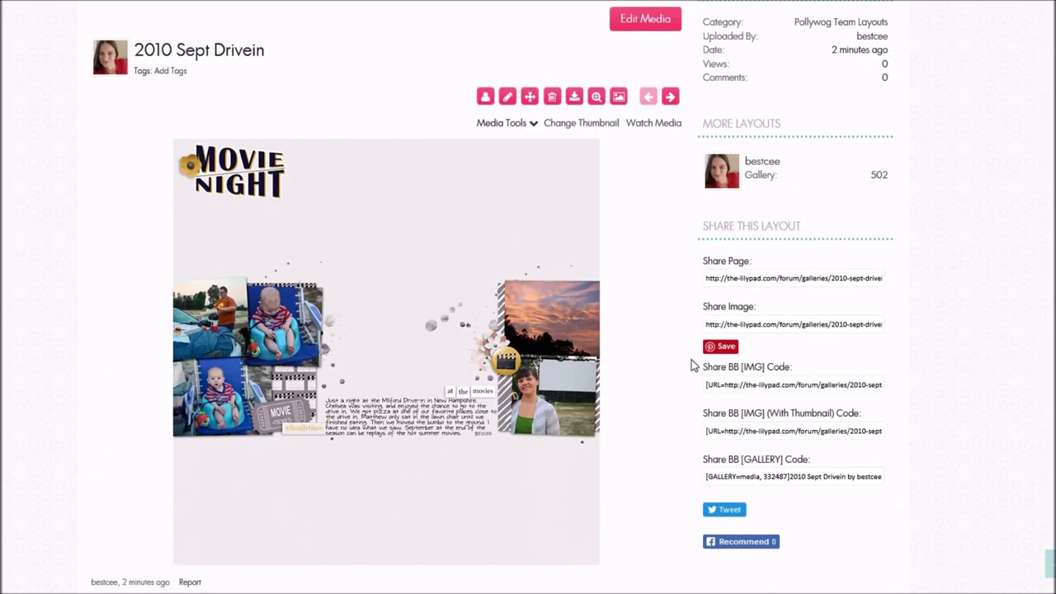
left_click_drag(703, 367, 792, 368)
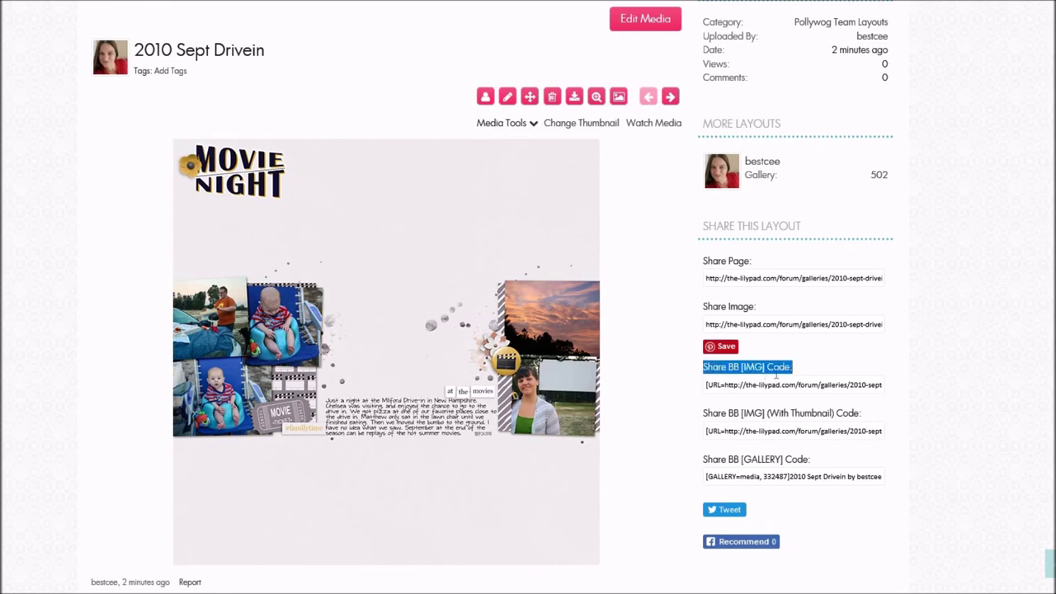